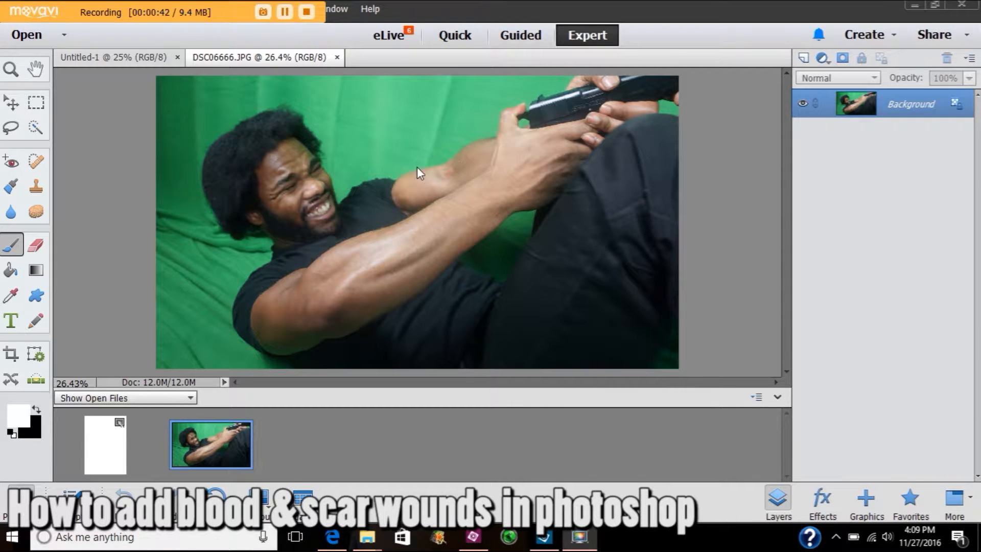
- Minimize the open windows to reach the desktop and preview the IMG_4256 neck wound photo
left_click(910, 1)
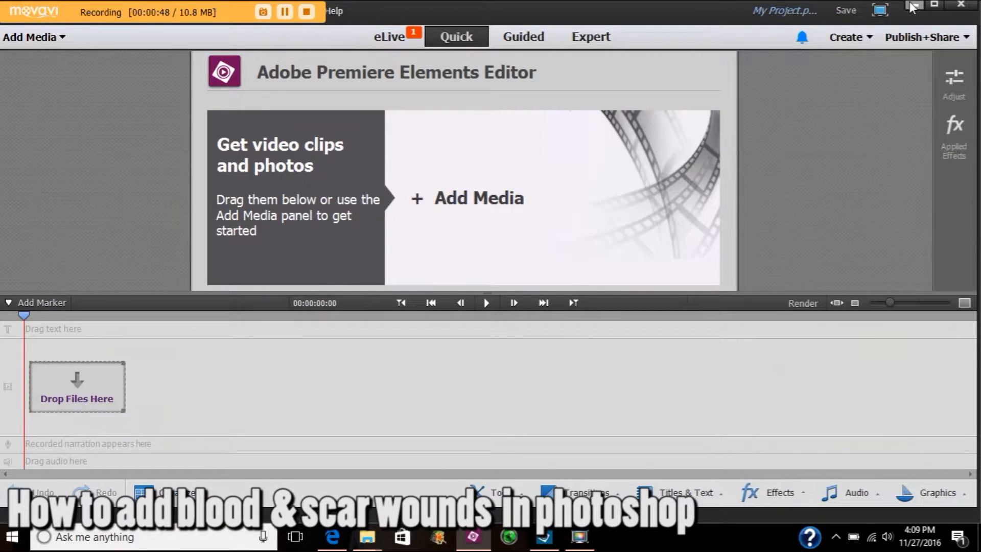
left_click(909, 2)
left_click(904, 8)
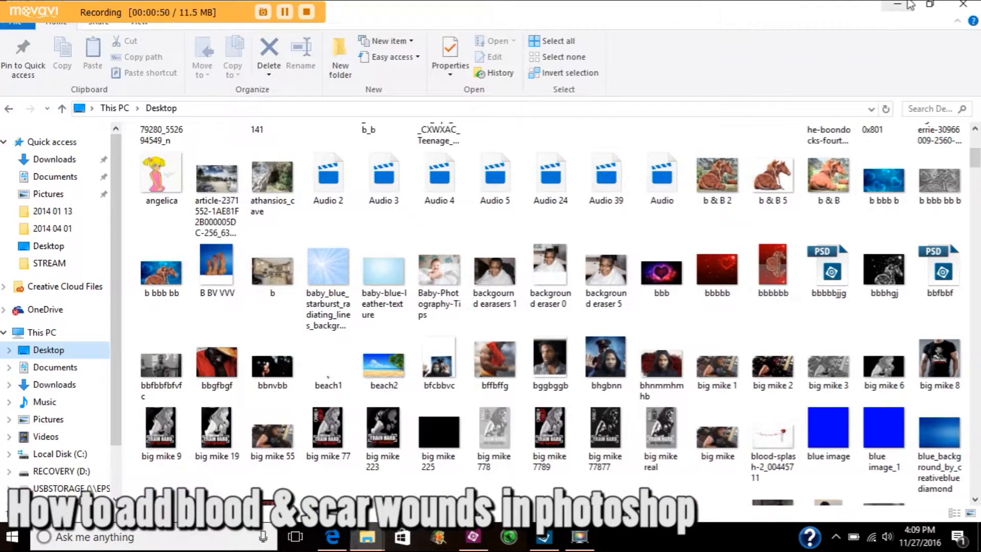
left_click(907, 6)
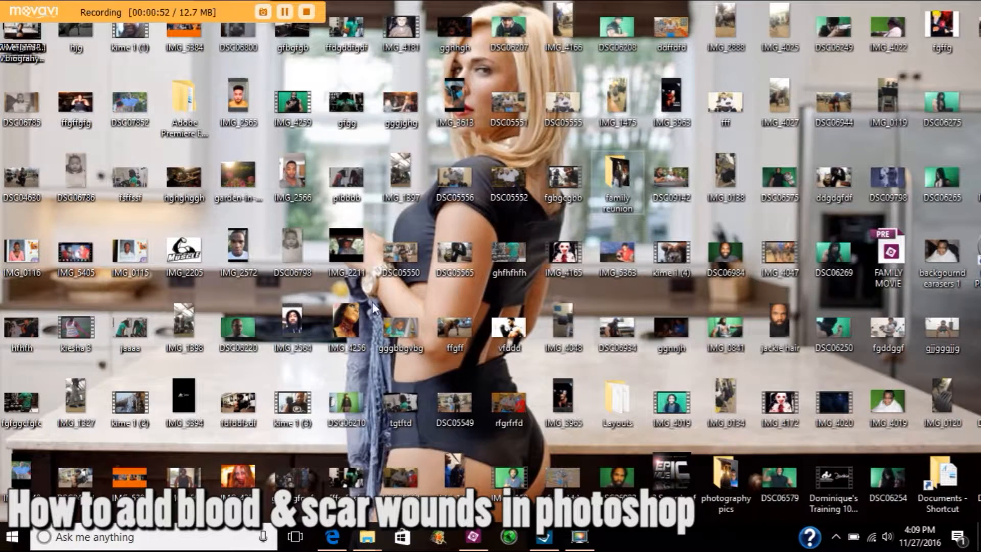
double_click(357, 308)
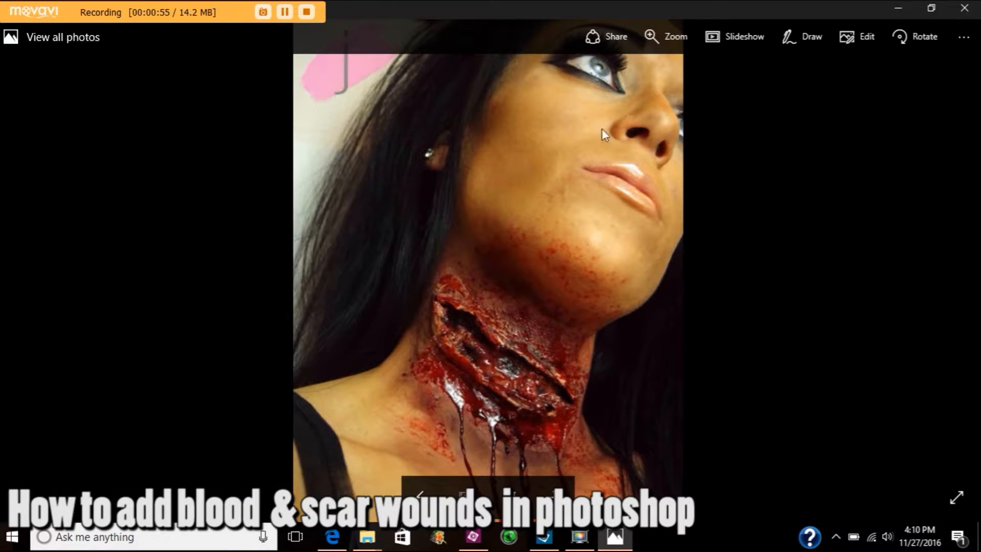
left_click(965, 8)
- Open IMG_4256.JPG in Photoshop Elements and place it as a layer over the DSC06666.JPG photo
left_click_drag(343, 320, 376, 333)
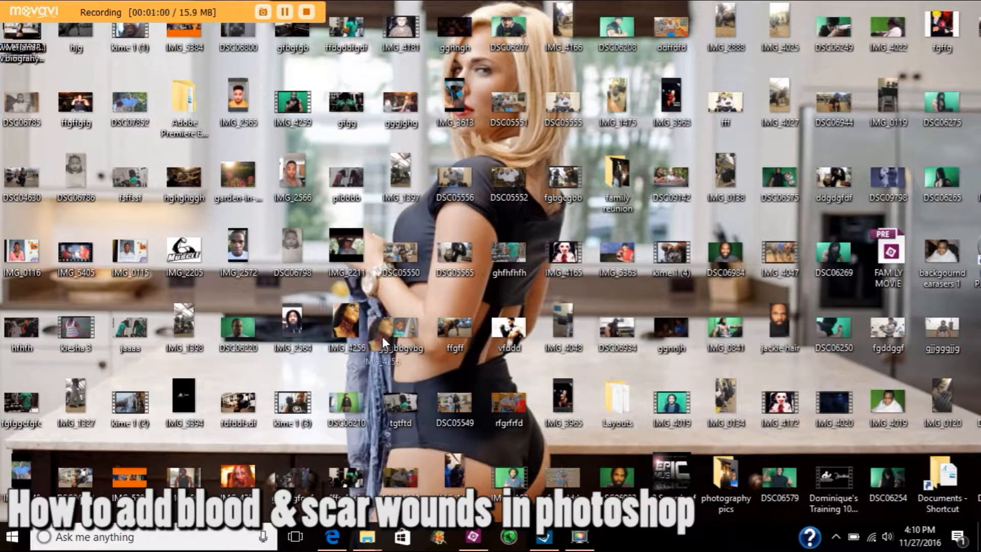
left_click_drag(467, 467, 249, 421)
left_click_drag(103, 440, 138, 418)
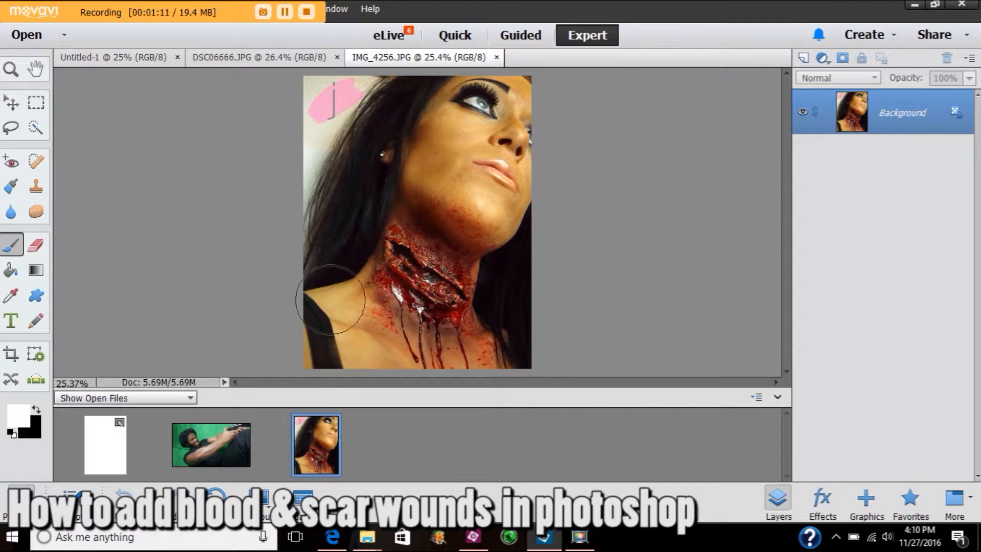
left_click(217, 449)
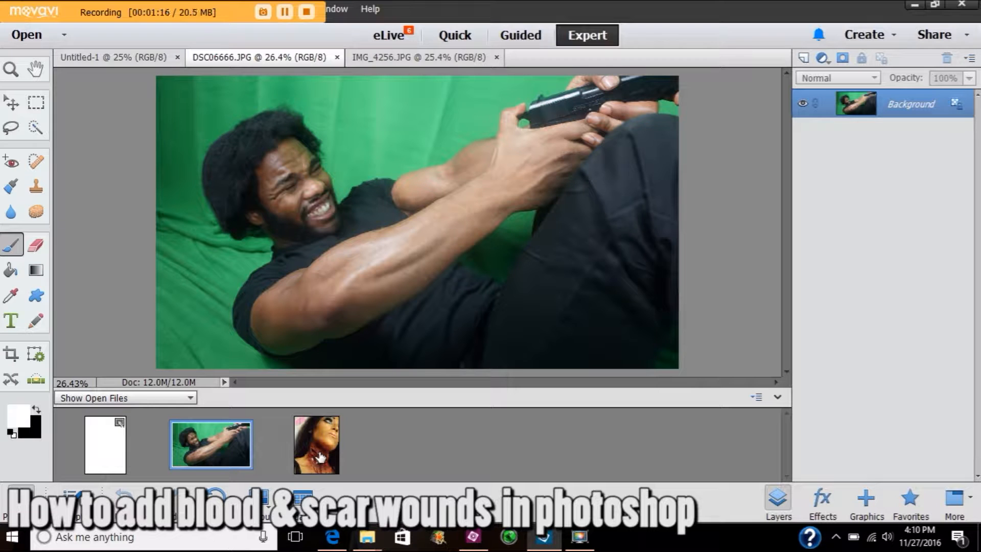
left_click_drag(320, 456, 354, 248)
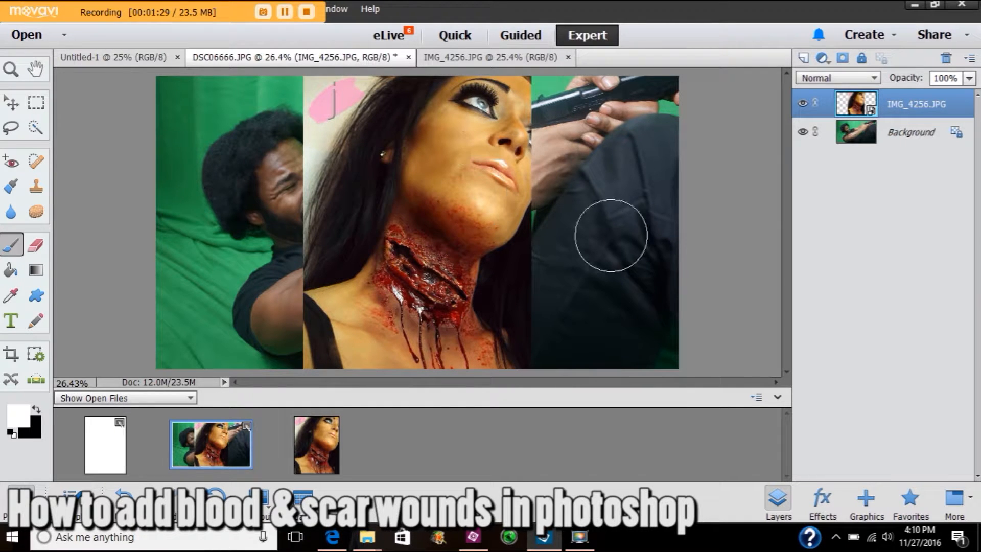
- Lower the IMG_4256.JPG layer's opacity to 26% to see the arm beneath, and restore it to 100%
left_click(969, 78)
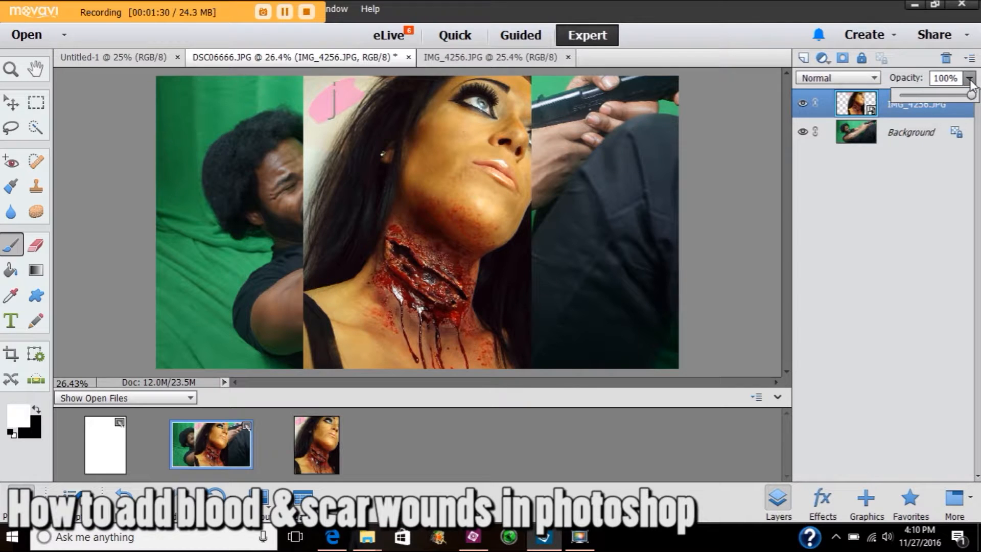
left_click_drag(971, 95, 927, 97)
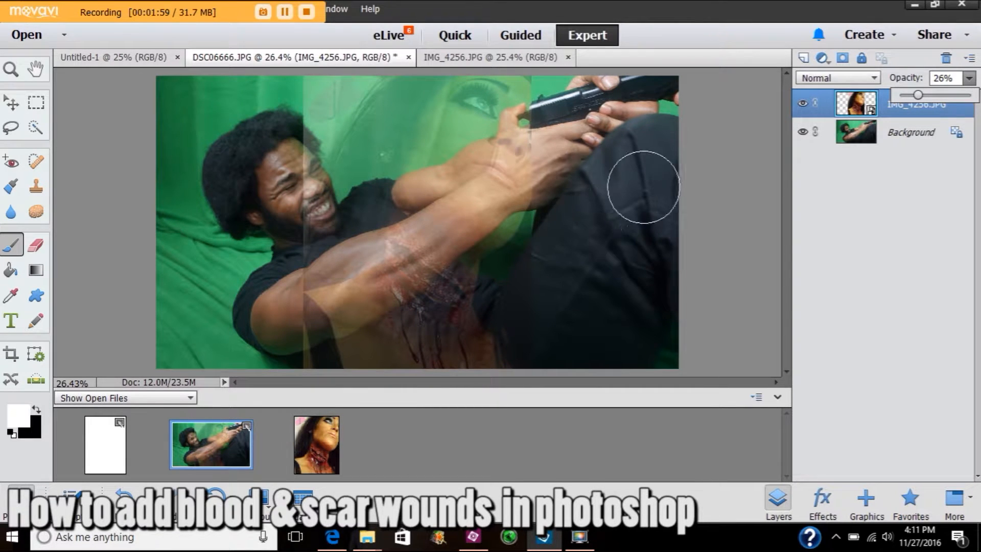
left_click(920, 97)
left_click_drag(924, 97, 973, 98)
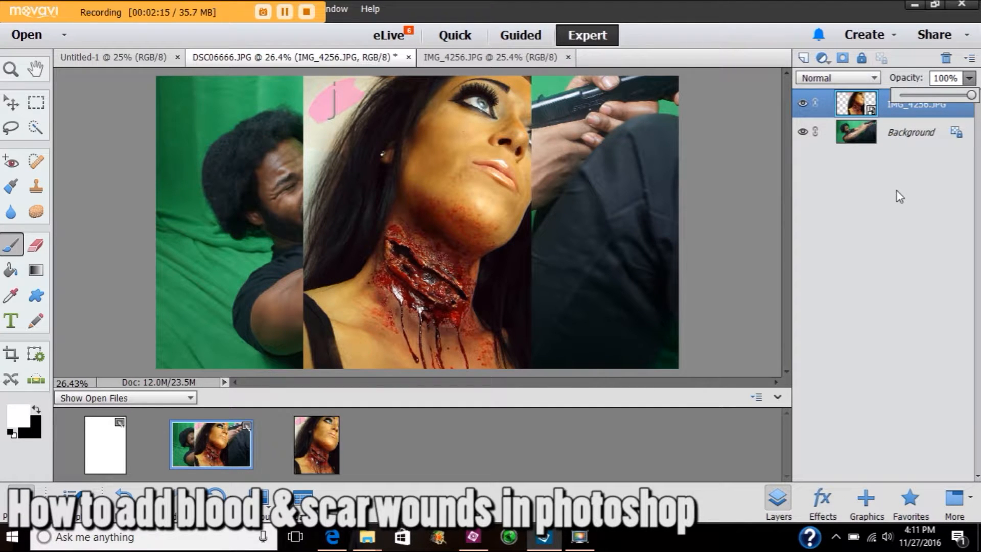
- Add a layer mask to the IMG_4256.JPG layer and brush it with black to hide the wound photo
left_click(842, 58)
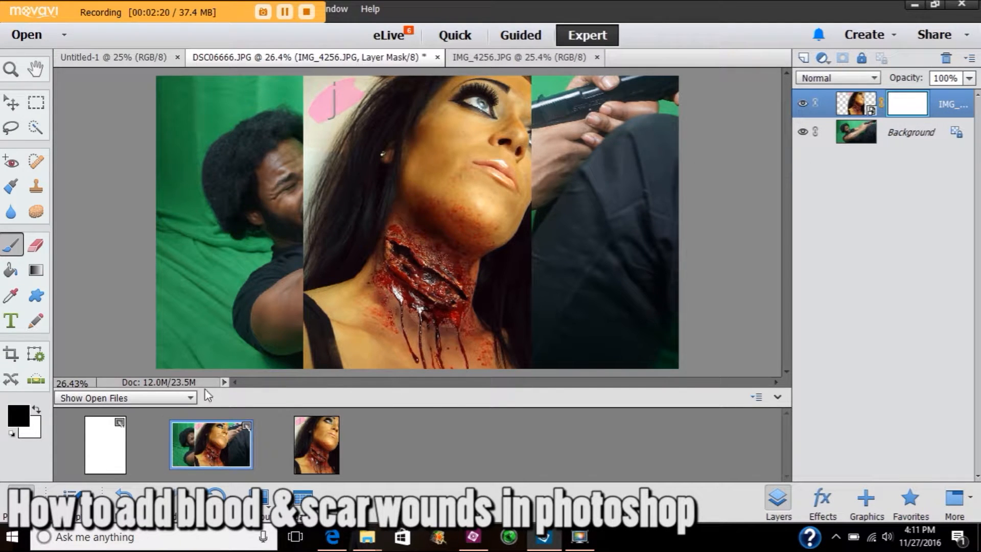
left_click(18, 415)
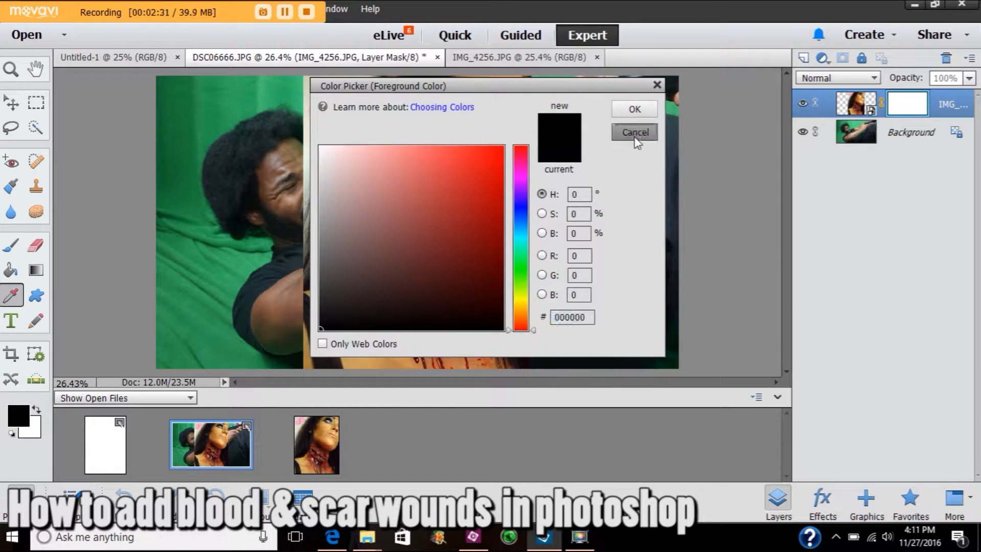
left_click(634, 131)
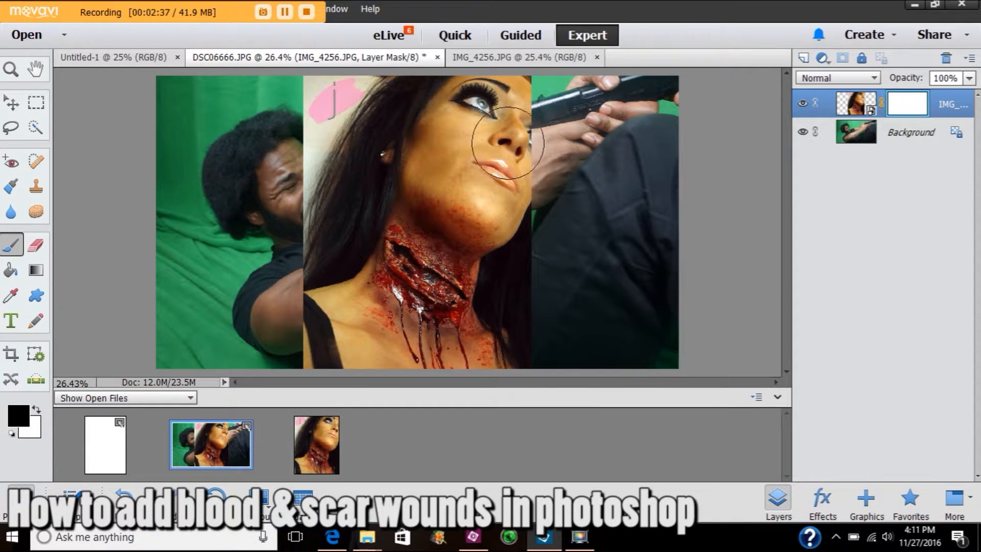
left_click(514, 125)
mouse_move(514, 125)
left_mouse_down()
mouse_move(478, 171)
mouse_move(497, 152)
mouse_move(504, 102)
mouse_move(498, 135)
mouse_move(492, 111)
mouse_move(511, 120)
mouse_move(490, 128)
mouse_move(489, 105)
mouse_move(519, 100)
mouse_move(514, 129)
mouse_move(476, 127)
mouse_move(453, 100)
mouse_move(417, 157)
mouse_move(402, 158)
mouse_move(387, 139)
mouse_move(399, 141)
mouse_move(406, 173)
mouse_move(371, 190)
mouse_move(347, 165)
mouse_move(336, 108)
mouse_move(324, 166)
mouse_move(314, 160)
mouse_move(334, 144)
mouse_move(347, 175)
mouse_move(339, 193)
mouse_move(380, 199)
mouse_move(387, 272)
mouse_move(414, 286)
mouse_move(415, 263)
mouse_move(394, 267)
mouse_move(459, 277)
mouse_move(468, 311)
mouse_move(437, 292)
mouse_move(504, 288)
mouse_move(455, 307)
mouse_move(496, 290)
mouse_move(479, 328)
mouse_move(494, 290)
mouse_move(498, 317)
mouse_move(526, 331)
mouse_move(496, 297)
mouse_move(483, 345)
mouse_move(398, 300)
mouse_move(328, 281)
mouse_move(360, 306)
mouse_move(359, 288)
mouse_move(396, 326)
mouse_move(405, 316)
mouse_move(370, 292)
mouse_move(383, 249)
mouse_move(373, 274)
left_mouse_up()
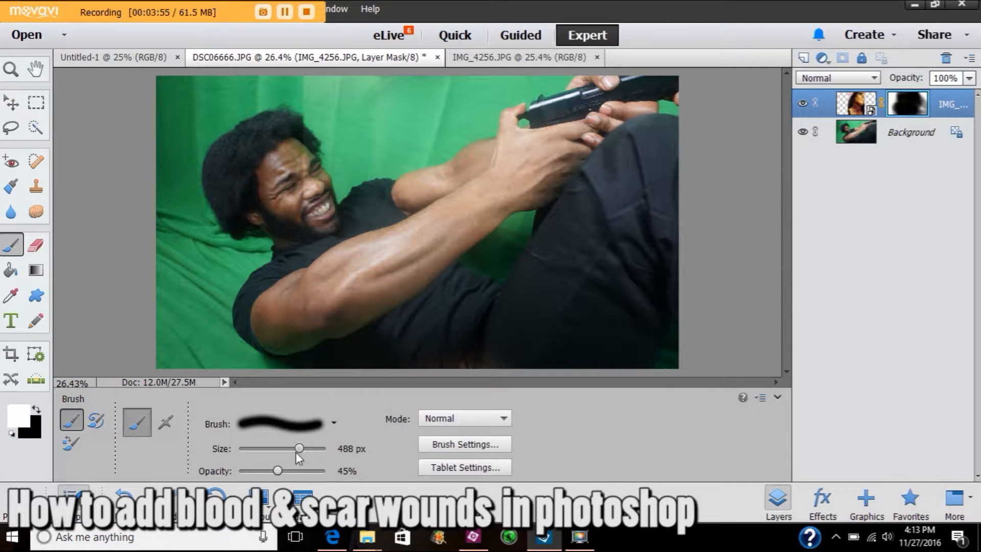
- Paint white on the mask over the forearm with a 95 px brush to reveal the bloody wound
left_click_drag(296, 453, 275, 448)
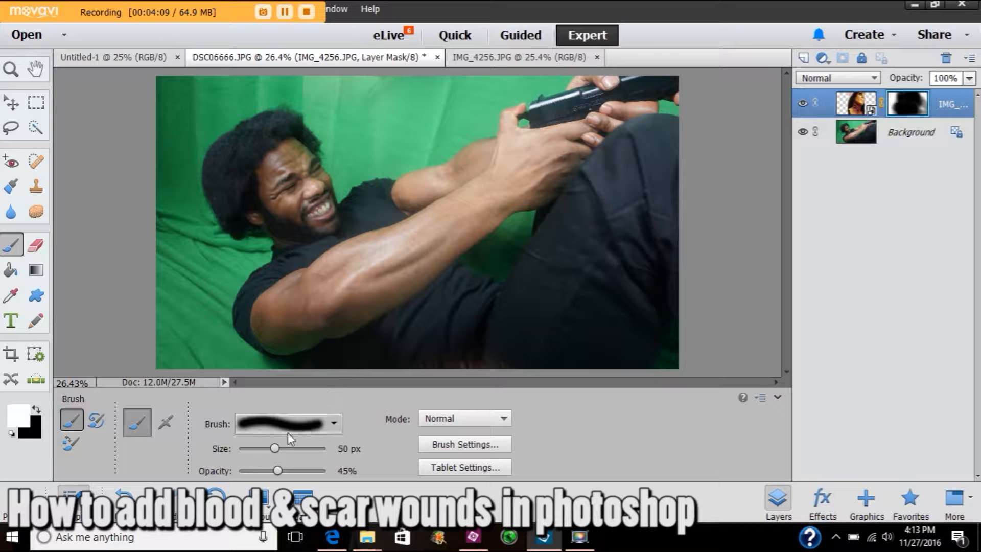
left_click_drag(277, 448, 290, 449)
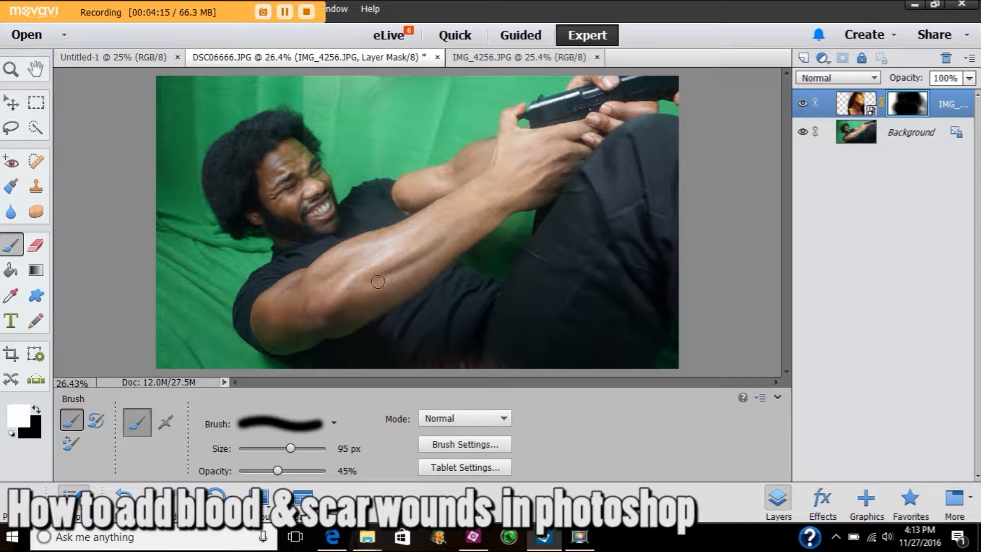
left_click_drag(378, 292, 379, 287)
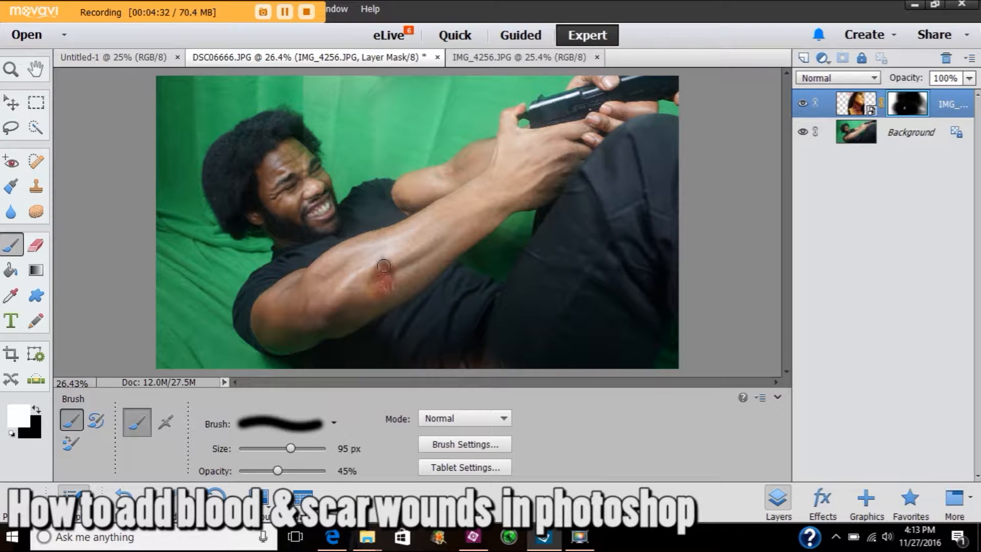
mouse_move(380, 271)
left_mouse_down()
mouse_move(379, 246)
mouse_move(379, 280)
mouse_move(391, 286)
mouse_move(389, 272)
mouse_move(395, 287)
mouse_move(396, 273)
mouse_move(412, 286)
mouse_move(392, 275)
mouse_move(386, 301)
mouse_move(380, 270)
mouse_move(378, 295)
mouse_move(418, 284)
mouse_move(407, 266)
left_mouse_up()
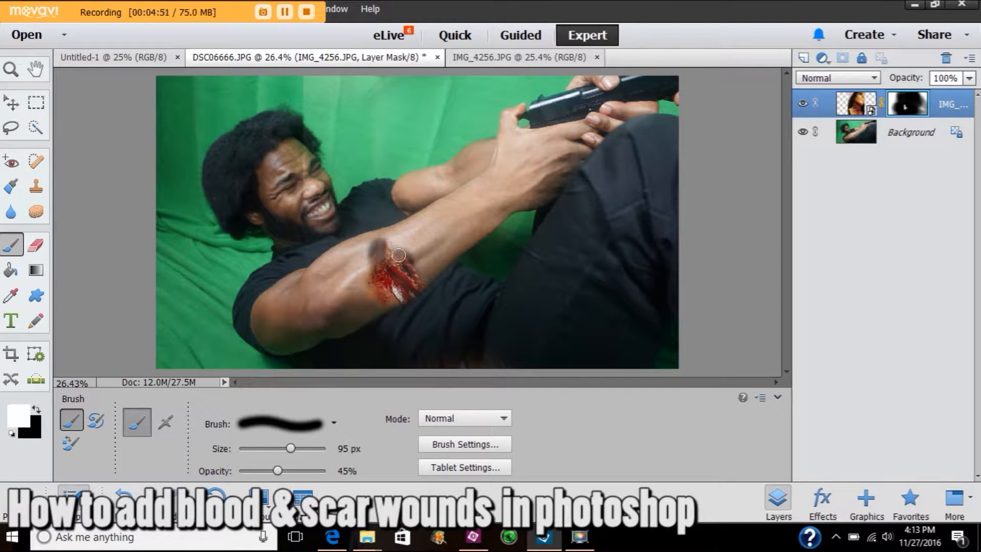
mouse_move(401, 254)
left_mouse_down()
mouse_move(404, 235)
mouse_move(395, 250)
mouse_move(389, 238)
mouse_move(418, 278)
mouse_move(407, 265)
mouse_move(437, 281)
mouse_move(393, 229)
mouse_move(398, 241)
mouse_move(385, 242)
mouse_move(421, 266)
mouse_move(380, 289)
mouse_move(380, 276)
mouse_move(412, 276)
mouse_move(391, 260)
mouse_move(395, 232)
mouse_move(398, 252)
mouse_move(398, 238)
mouse_move(429, 278)
mouse_move(407, 296)
mouse_move(399, 238)
left_mouse_up()
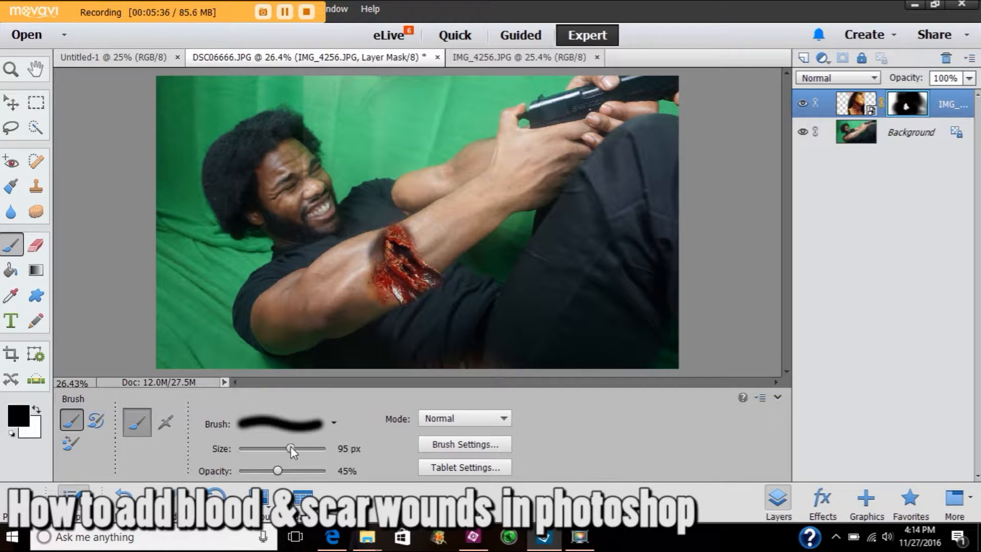
- Trim the skin around the wound on the mask with a black 40 px brush, raising the stroke opacity to 80%
left_click_drag(282, 446, 266, 447)
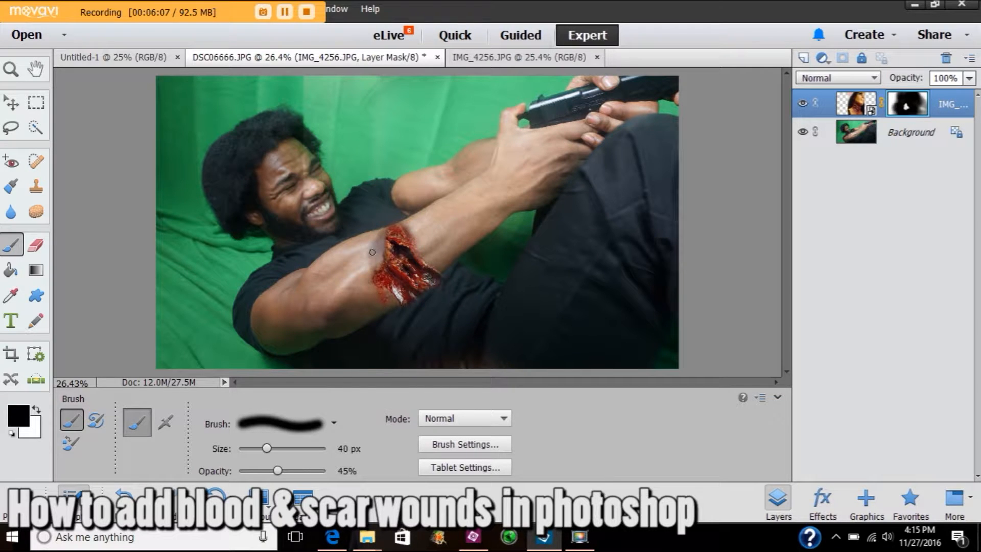
left_click_drag(277, 471, 306, 471)
left_click_drag(306, 470, 309, 471)
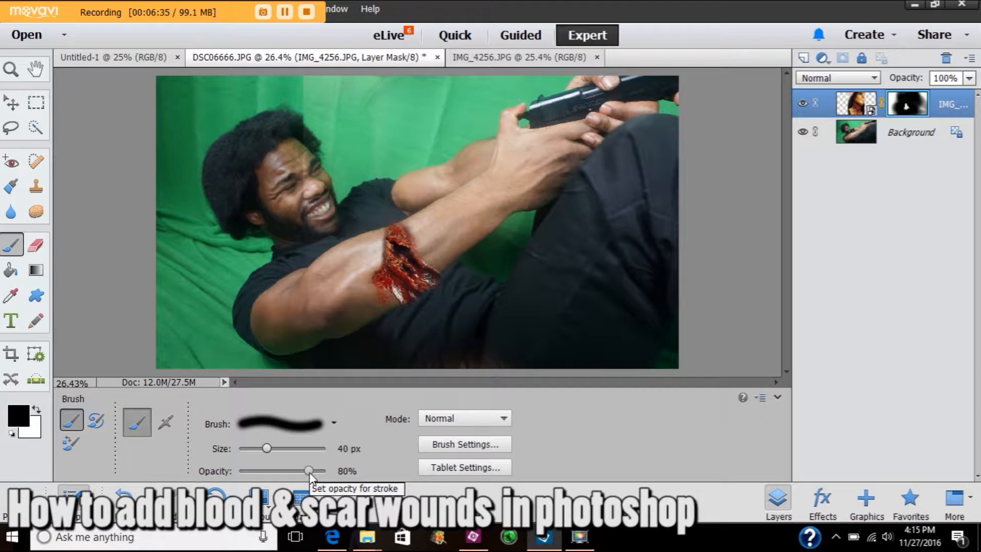
left_click_drag(309, 474, 303, 475)
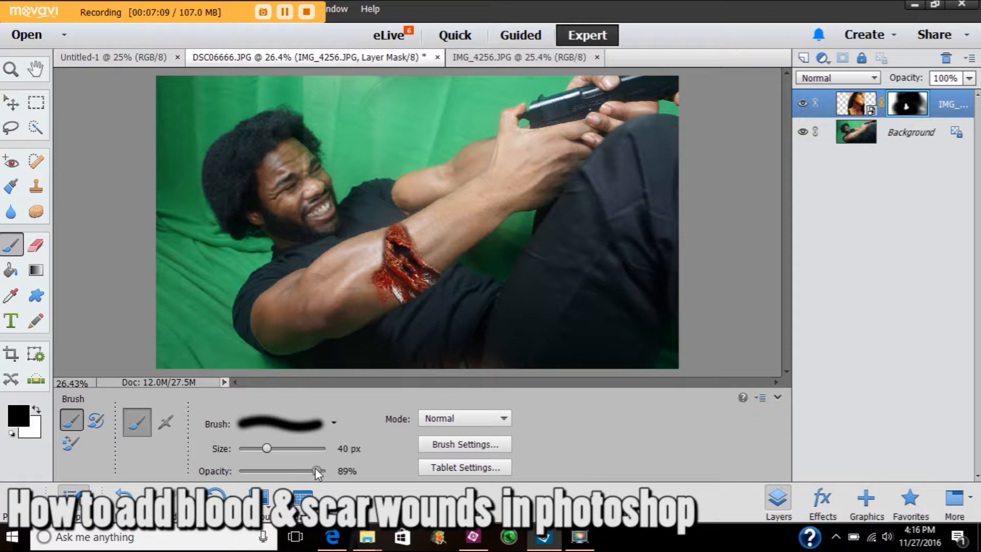
- Undo the last brush stroke and switch to white paint with the brush opacity at 64%
left_click_drag(303, 468, 291, 470)
left_click(125, 495)
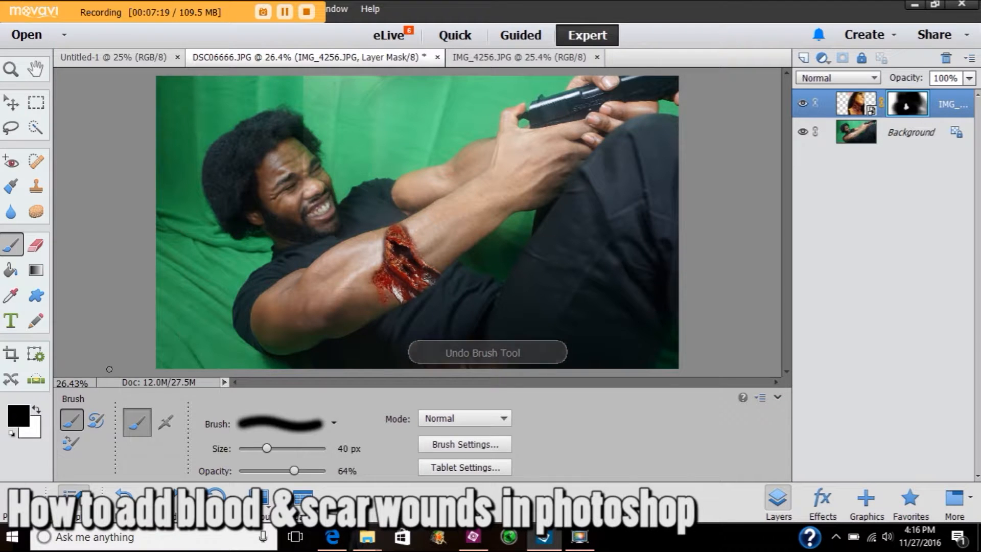
left_click(37, 409)
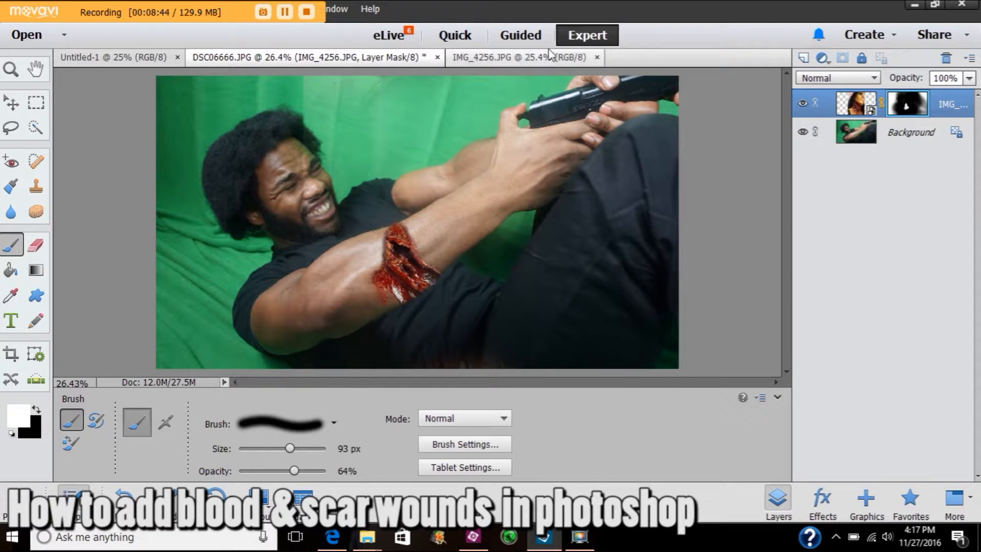
- Merge the visible layers of the wound composite into one
right_click(845, 106)
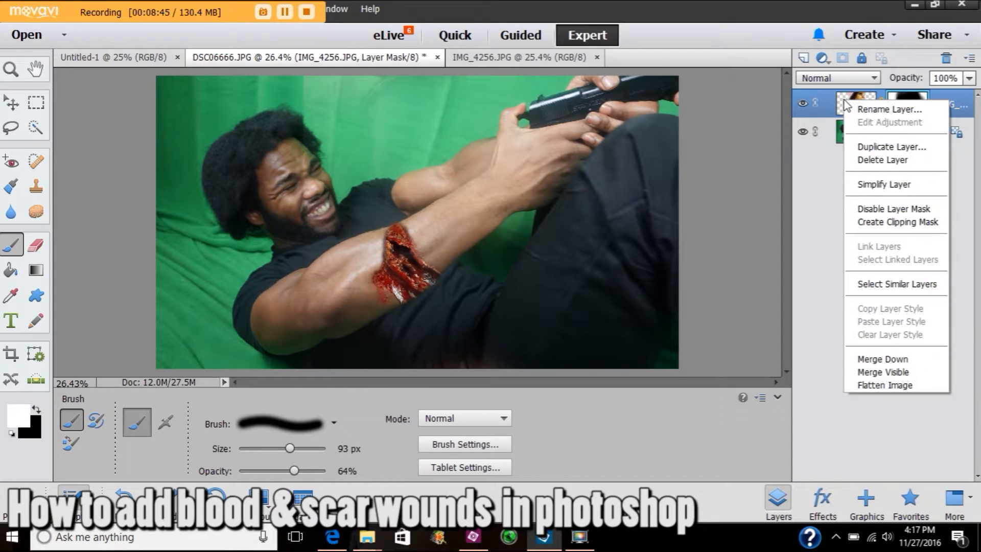
left_click(891, 376)
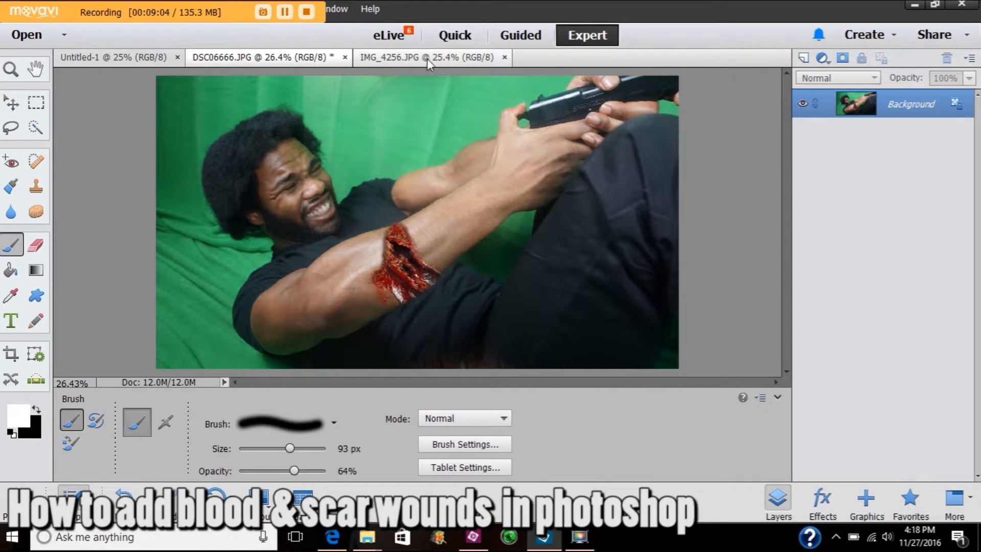
- Apply the Guided Lighten and Darken touchup with raised shadows and highlights and the midtones pushed close to maximum
left_click(469, 36)
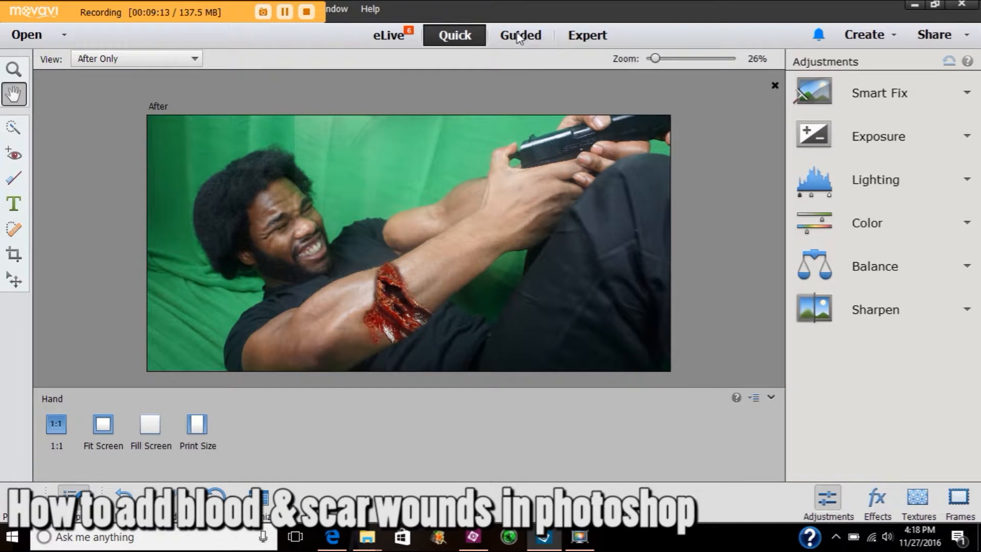
left_click(516, 33)
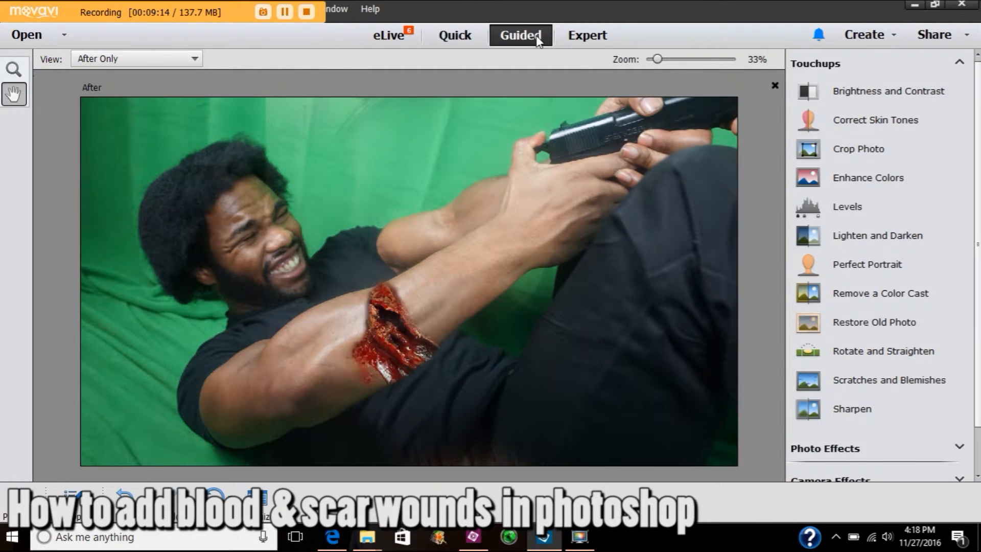
scroll(899, 220, "down", 1)
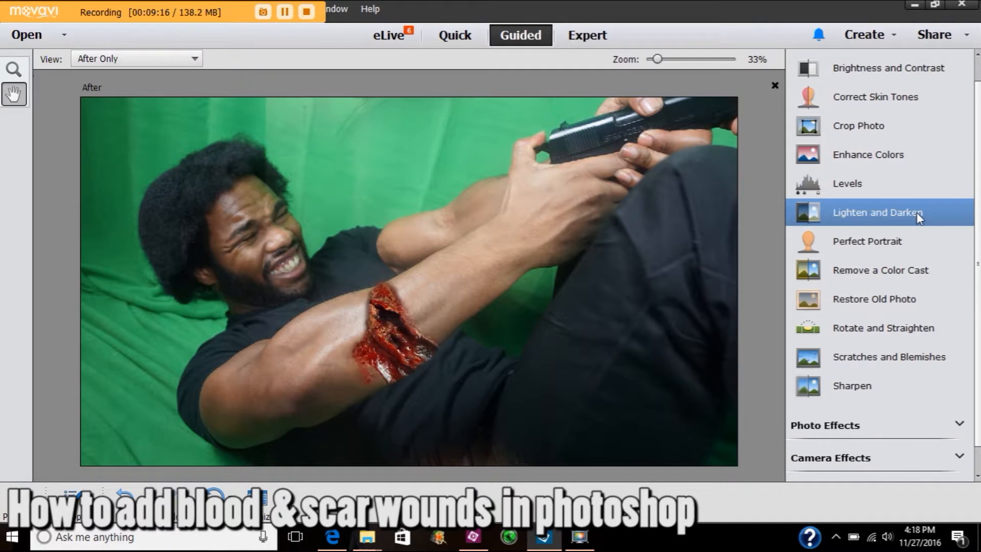
left_click(917, 213)
left_click_drag(863, 163, 934, 205)
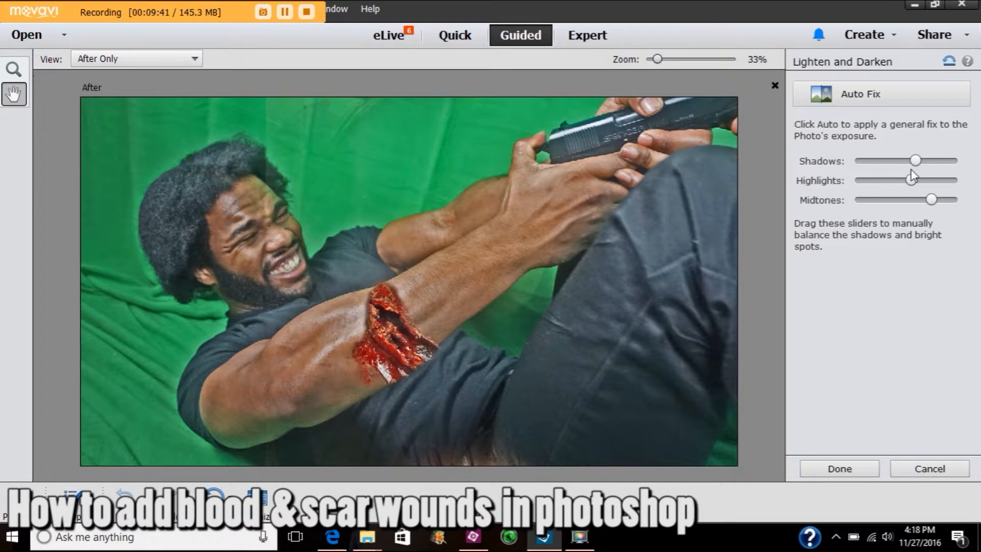
left_click_drag(934, 200, 938, 201)
left_click_drag(937, 197, 946, 203)
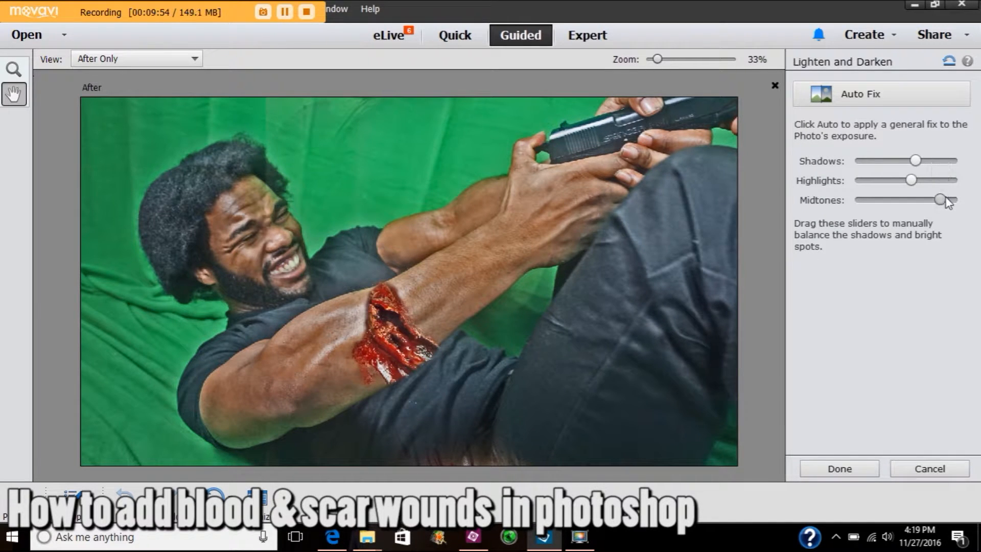
left_click_drag(945, 202, 953, 199)
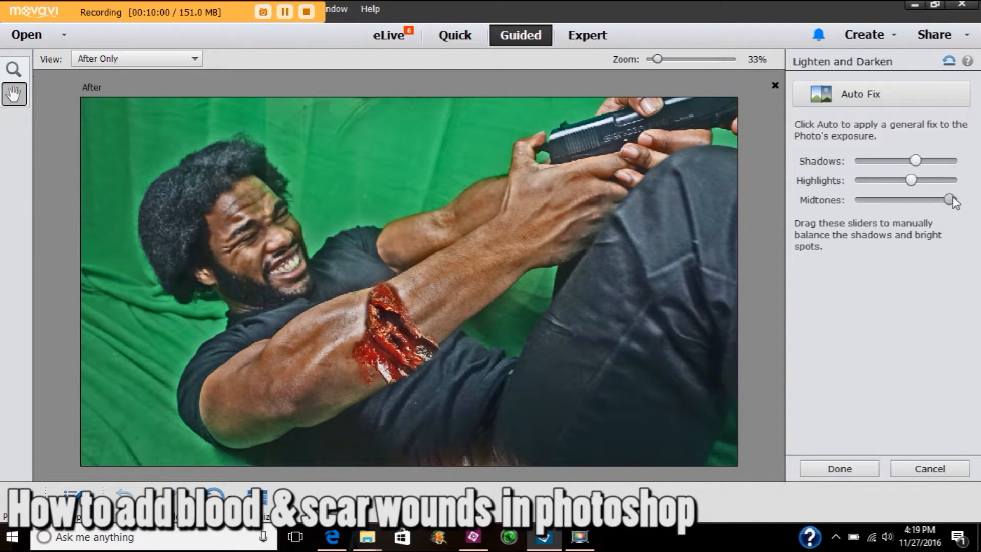
mouse_move(915, 166)
left_mouse_down()
mouse_move(873, 167)
mouse_move(927, 165)
mouse_move(916, 163)
left_mouse_up()
left_click(838, 468)
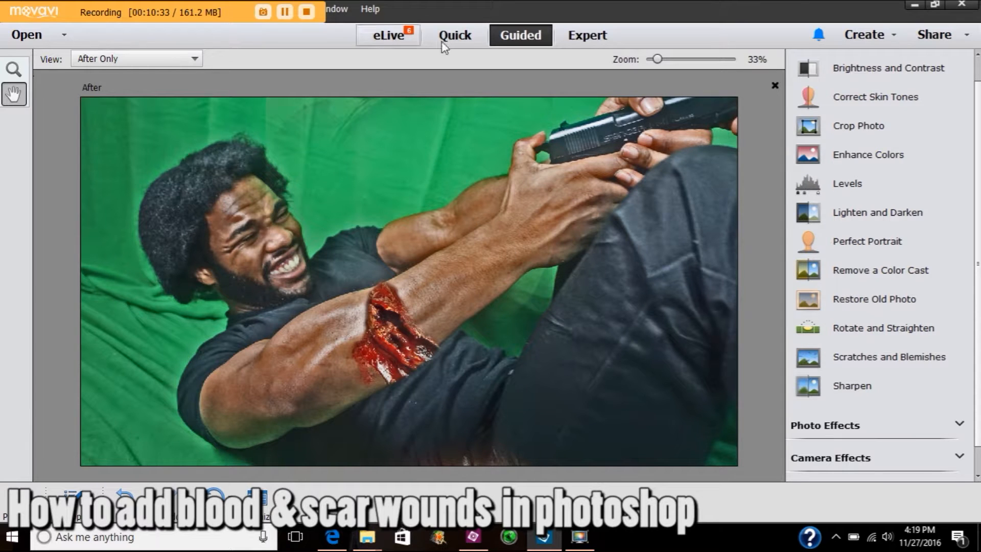
- Switch to PhotoKey 5 Lite
left_click(932, 6)
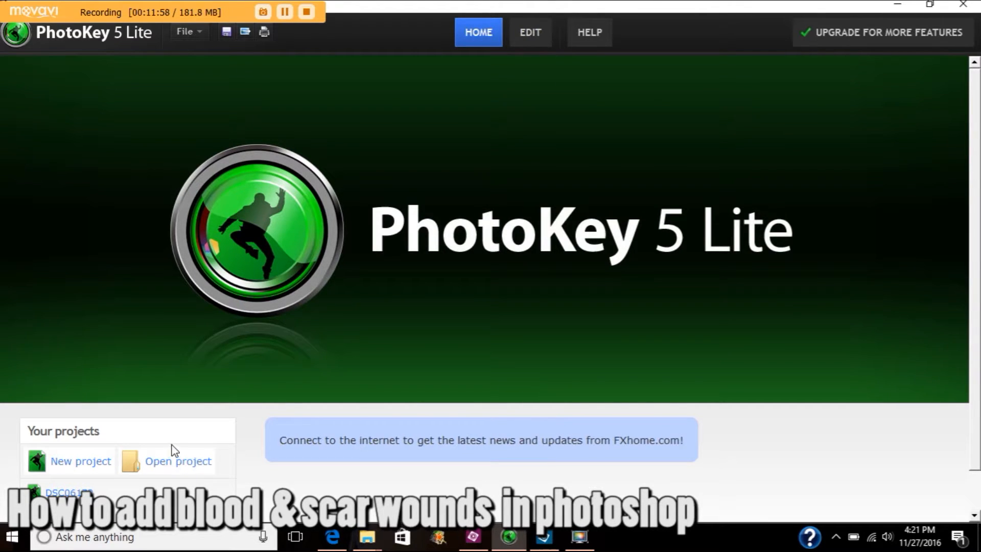
- Find the green-screen photo of the man bitten by a zombie on the Desktop and import it as the foreground image
left_click(528, 31)
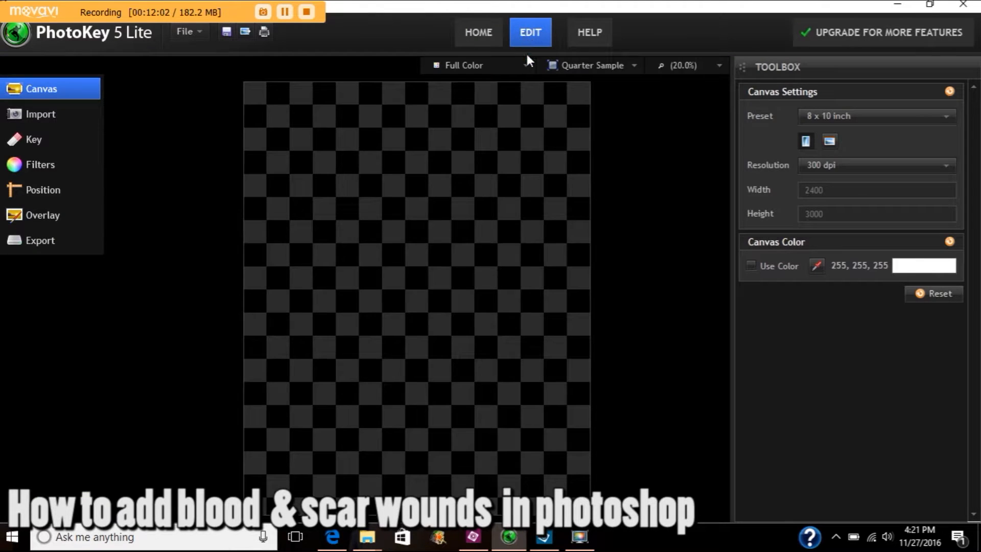
left_click(56, 116)
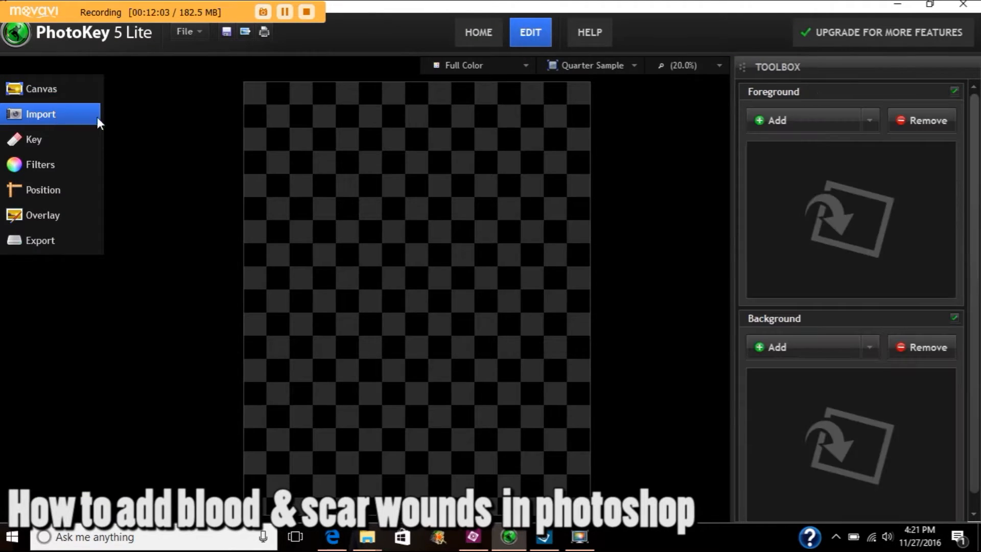
left_click(776, 122)
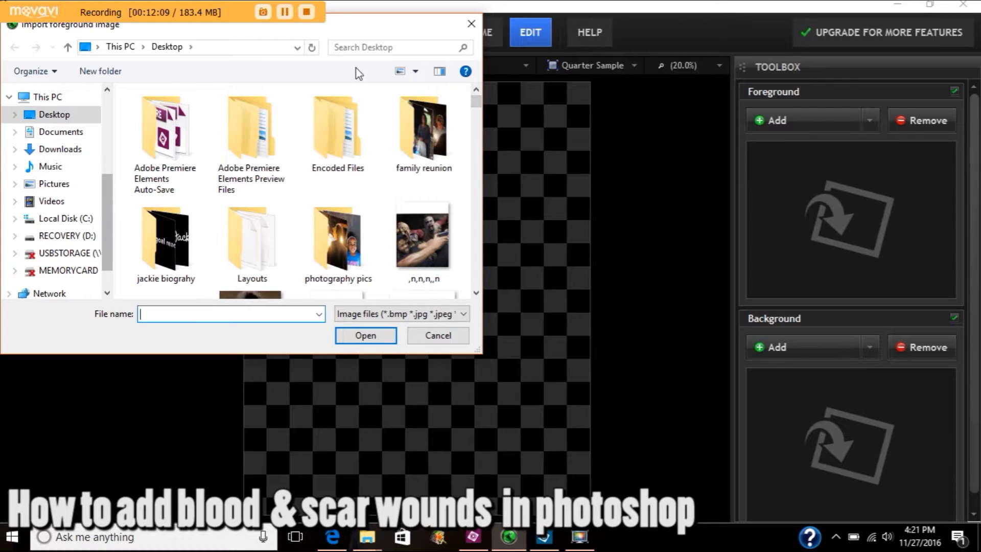
left_click(413, 46)
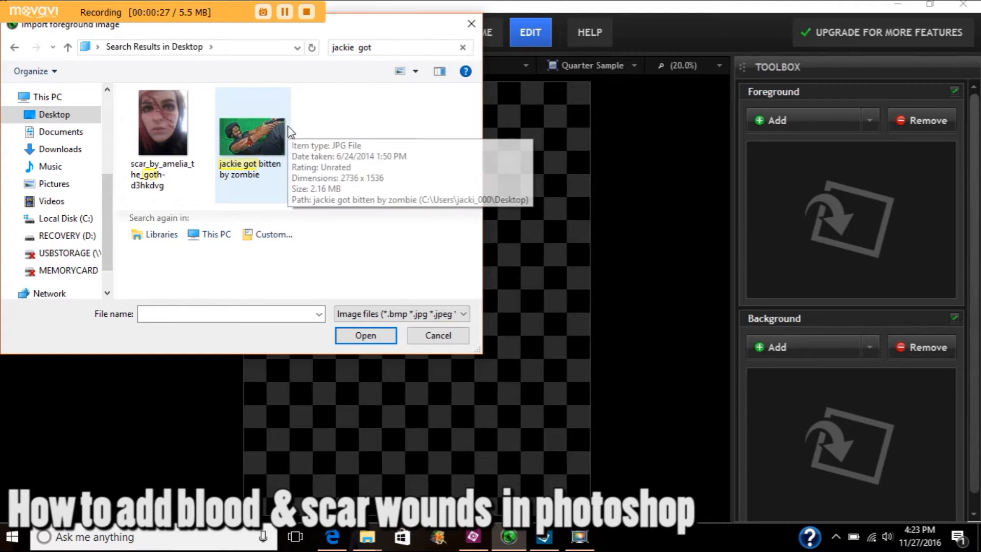
left_click(265, 131)
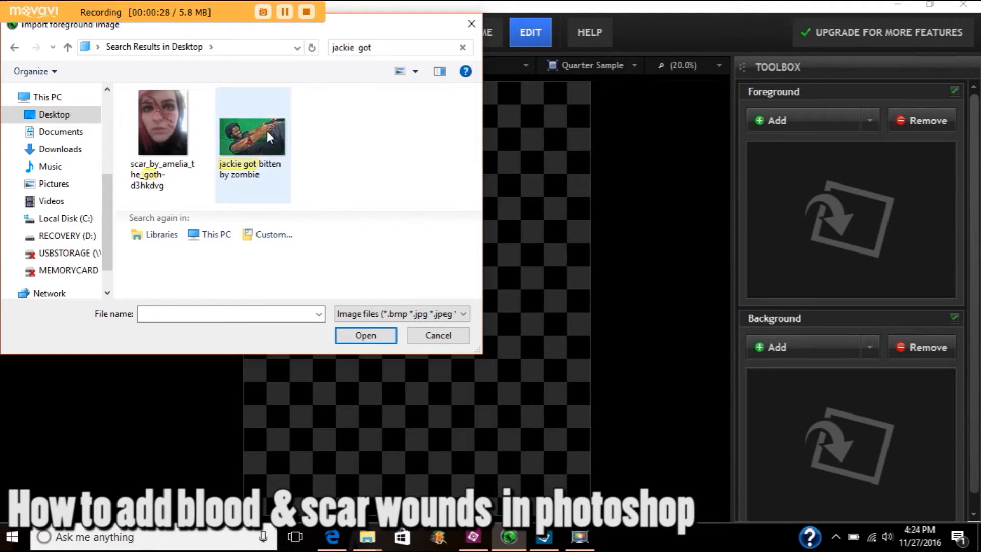
double_click(265, 131)
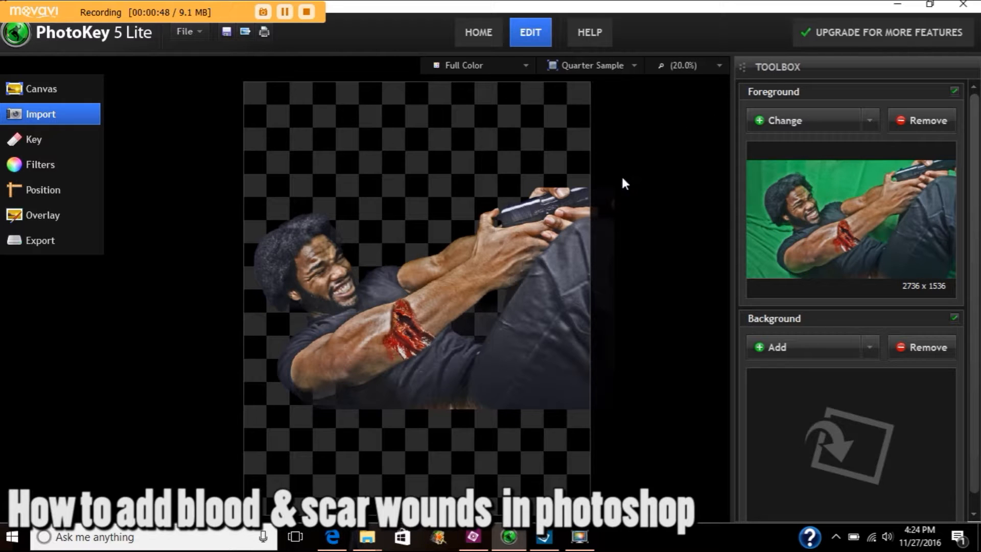
- Move the foreground photo to about -7% horizontal and 0.2% vertical on the canvas
left_click(82, 190)
left_click_drag(409, 260, 391, 262)
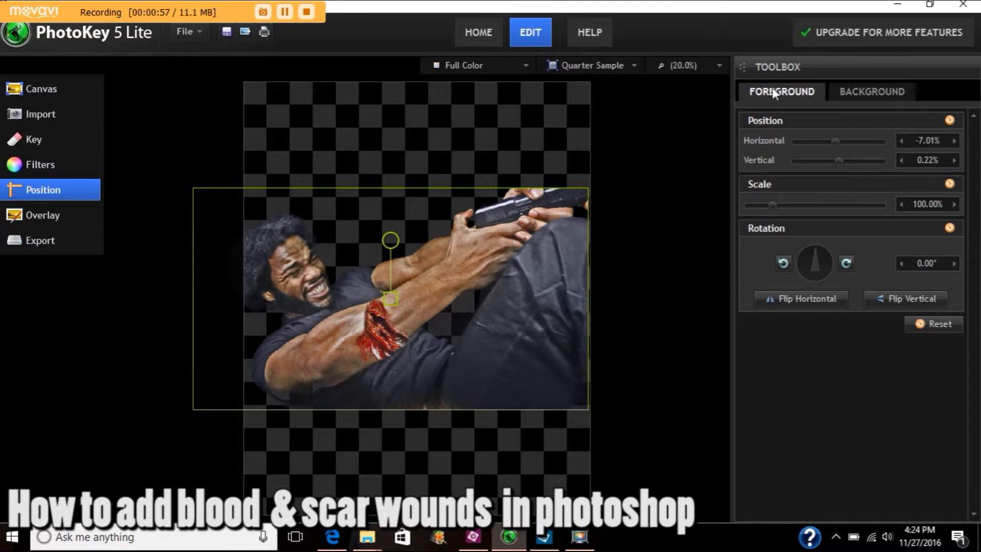
left_click(861, 92)
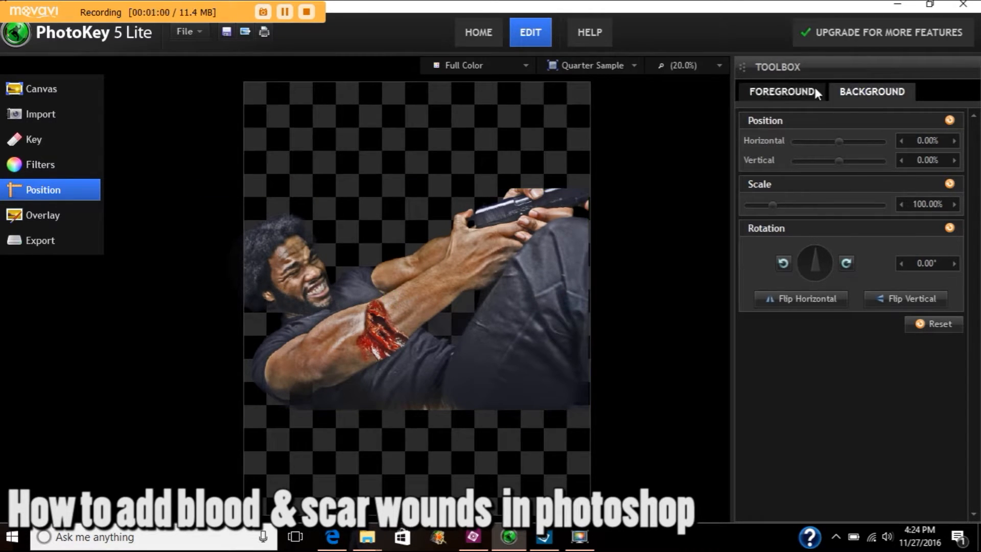
- Import the 1920 x 1080 crawling zombie picture from the Desktop as the background image
left_click(68, 121)
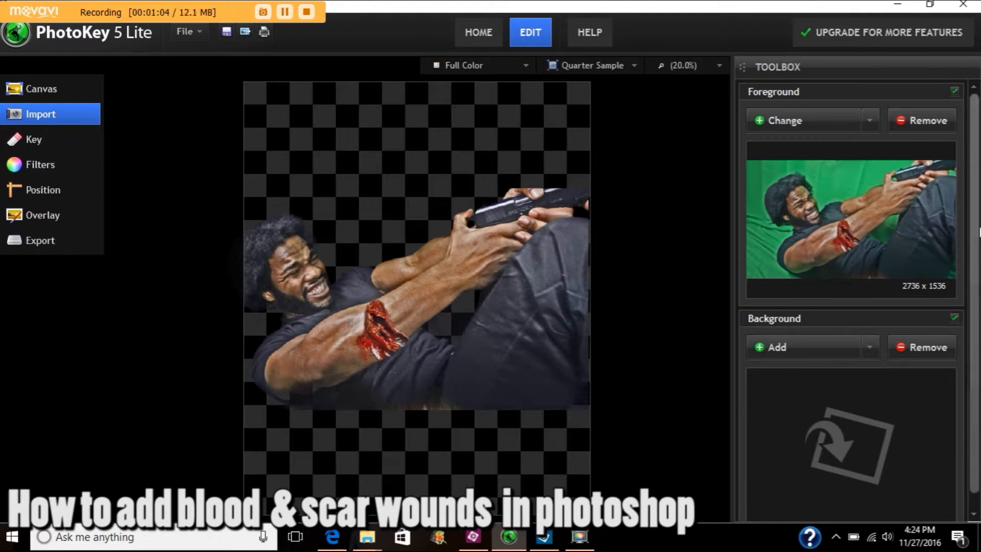
left_click(783, 339)
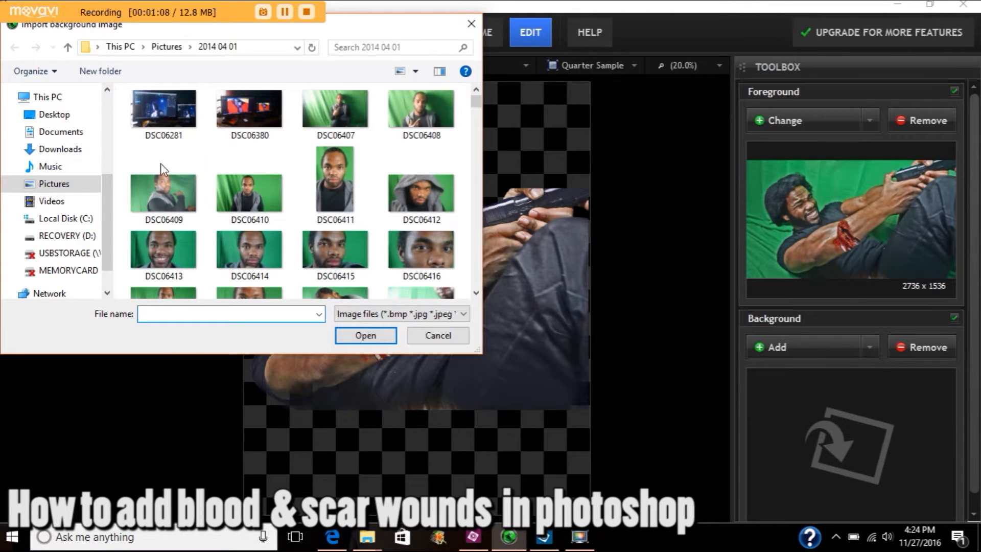
left_click(55, 115)
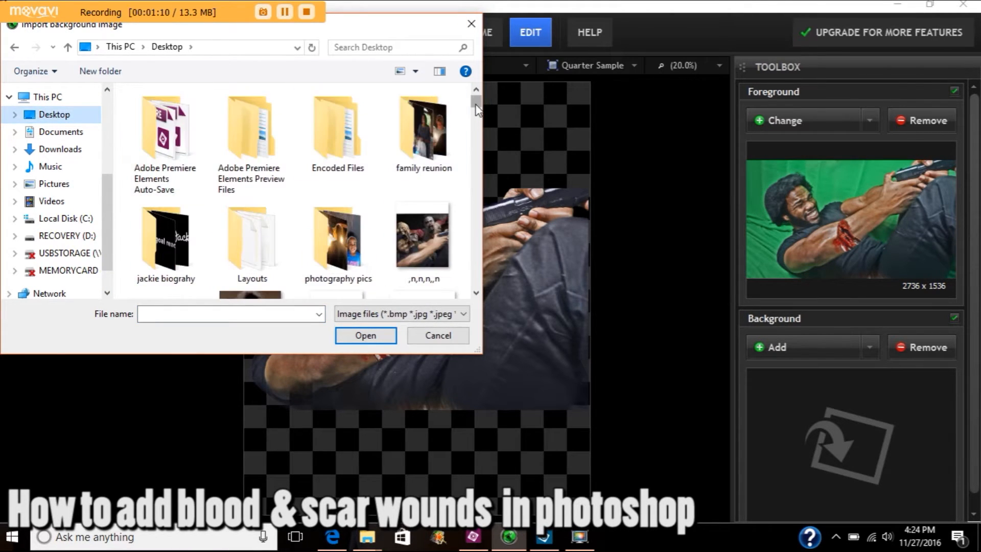
scroll(475, 109, "down", 5)
scroll(475, 108, "up", 3)
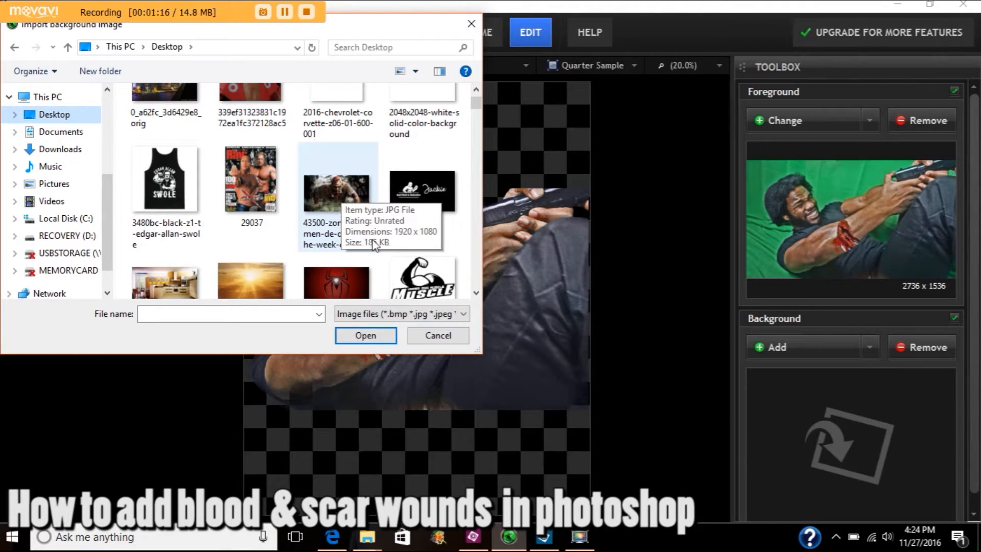
double_click(337, 191)
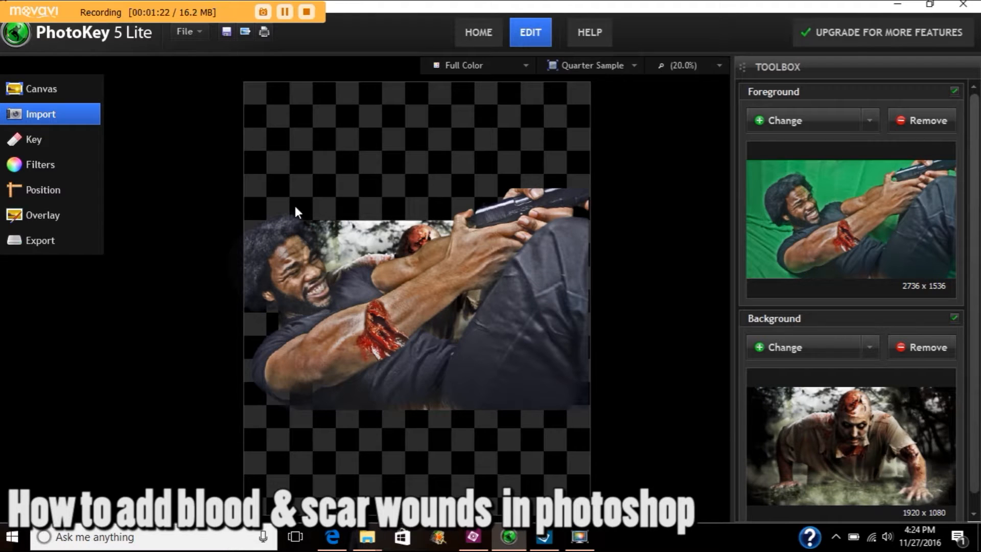
- Scale the zombie background to 148% and place it behind the man at about -12% horizontal and -8% vertical
left_click(73, 194)
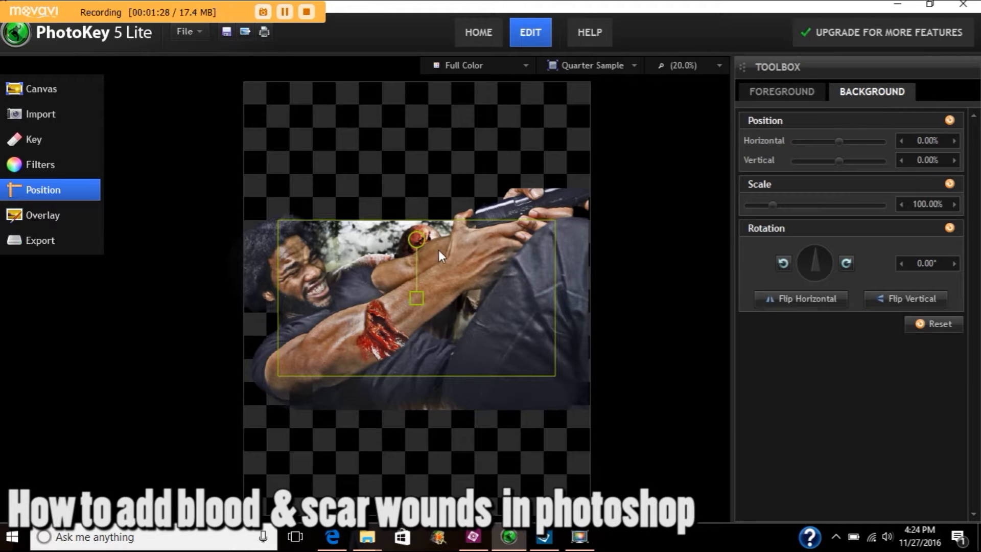
left_click_drag(420, 296, 504, 244)
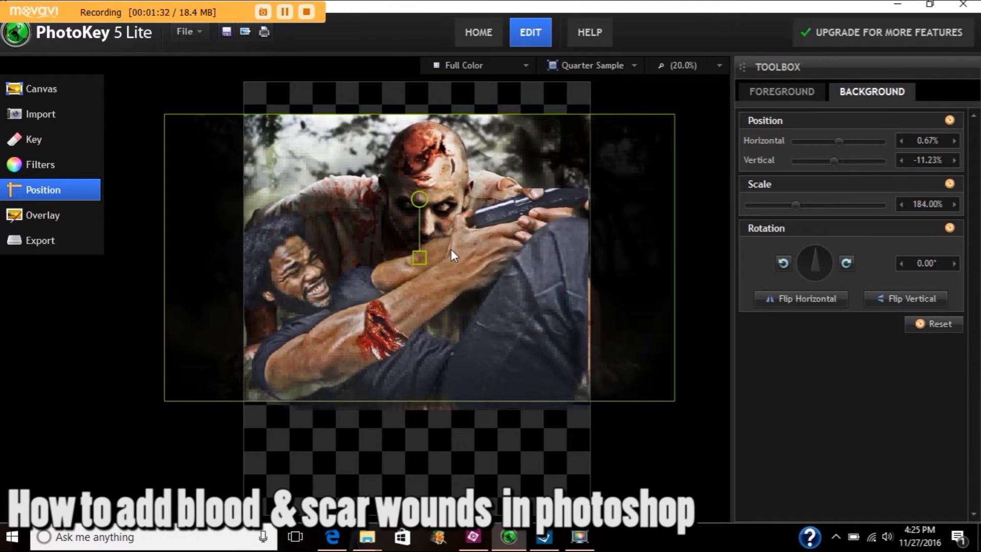
left_click_drag(420, 252, 434, 268)
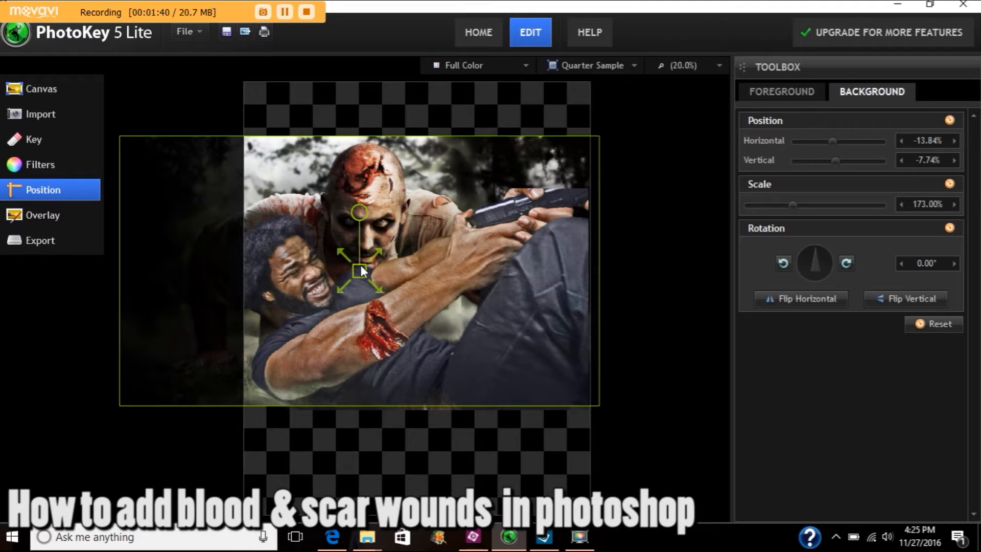
scroll(361, 265, "down", 2)
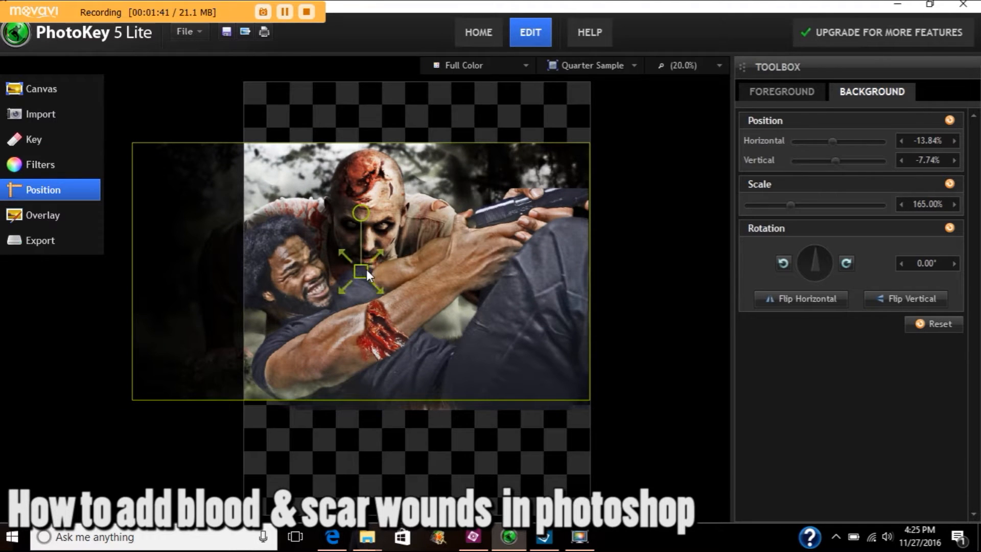
scroll(367, 267, "down", 2)
scroll(377, 265, "down", 3)
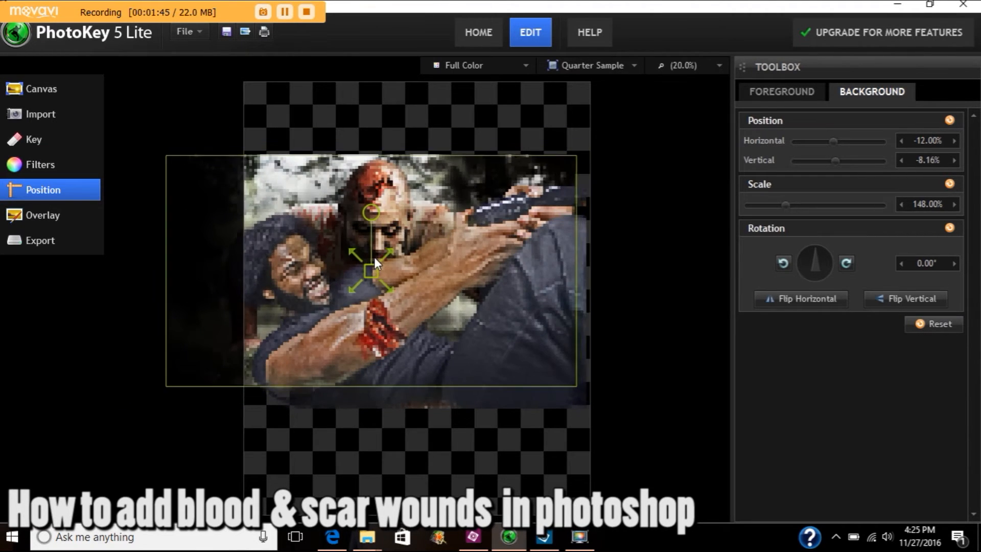
left_click_drag(389, 257, 352, 247)
scroll(375, 260, "down", 3)
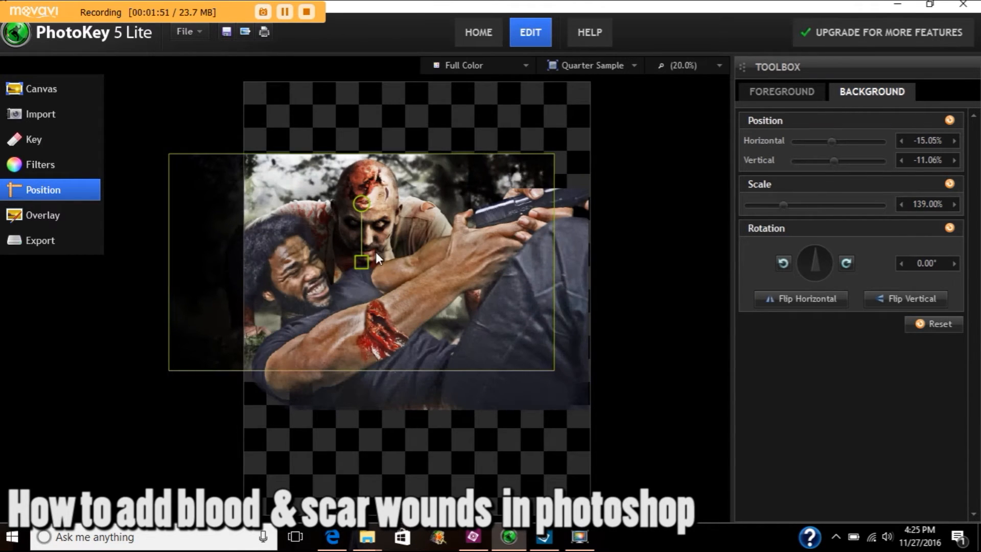
scroll(368, 258, "up", 1)
left_click_drag(367, 259, 435, 238)
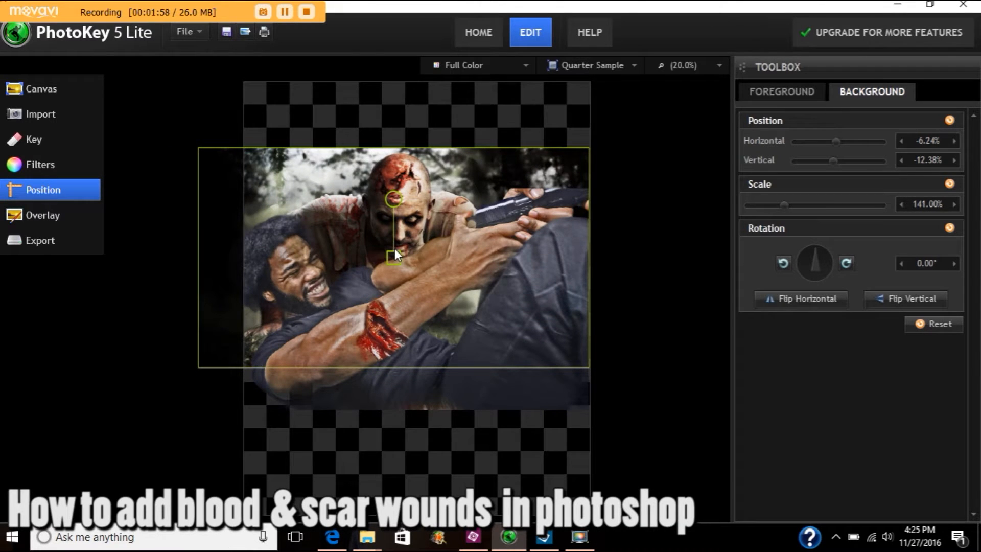
scroll(398, 256, "up", 1)
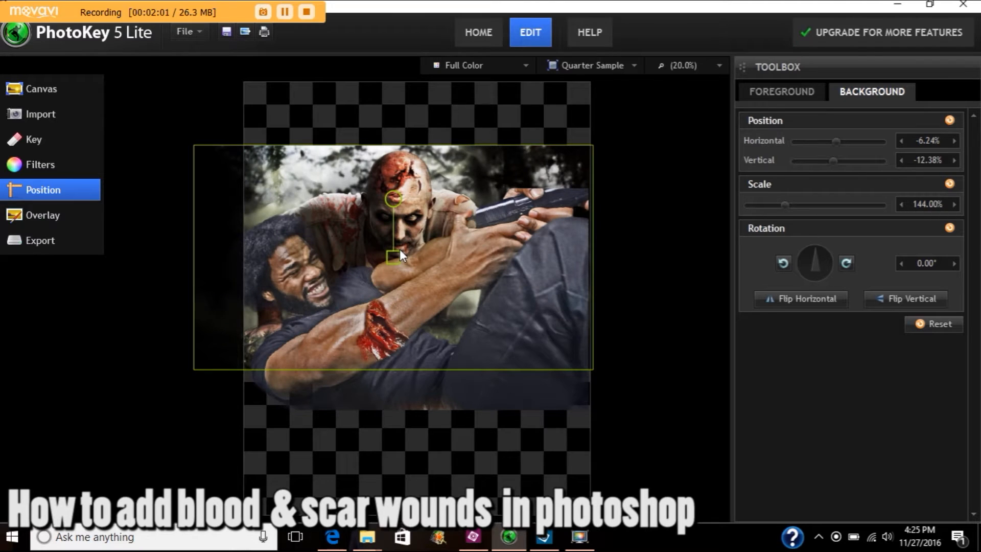
scroll(397, 252, "up", 1)
left_click_drag(398, 253, 423, 238)
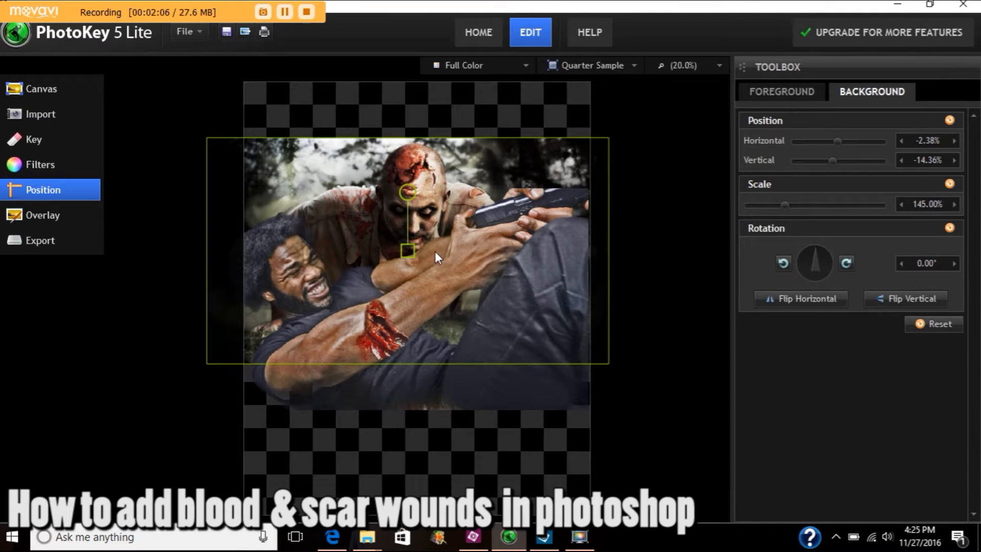
left_click_drag(430, 248, 379, 272)
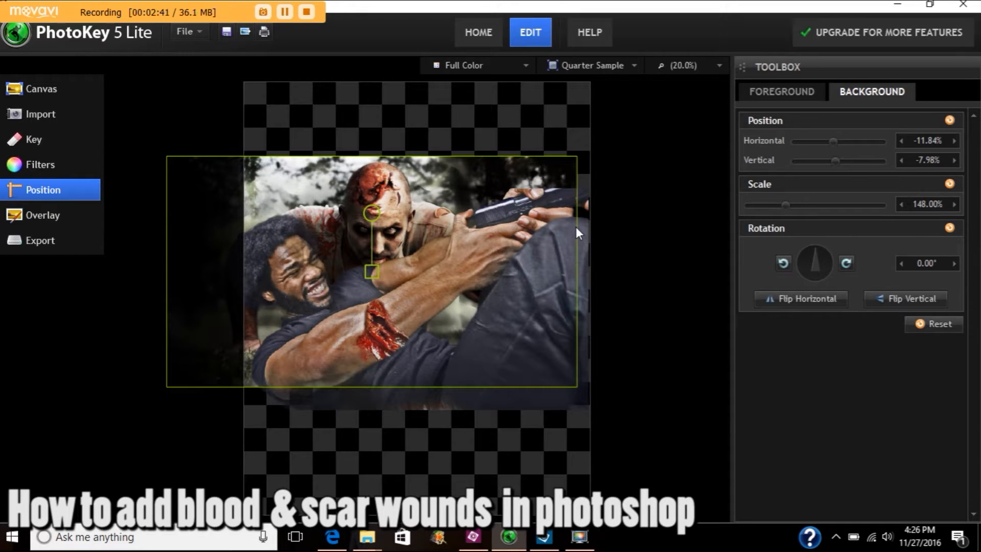
- Export the composite to the Desktop as a JPG at quality 100, adding 2 to the end of the suggested file name
left_click(47, 244)
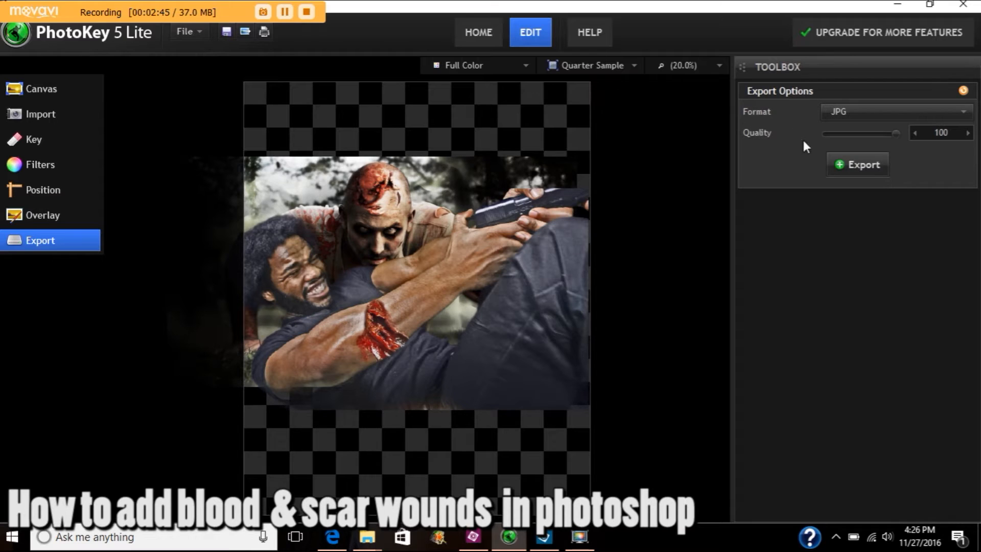
left_click(838, 156)
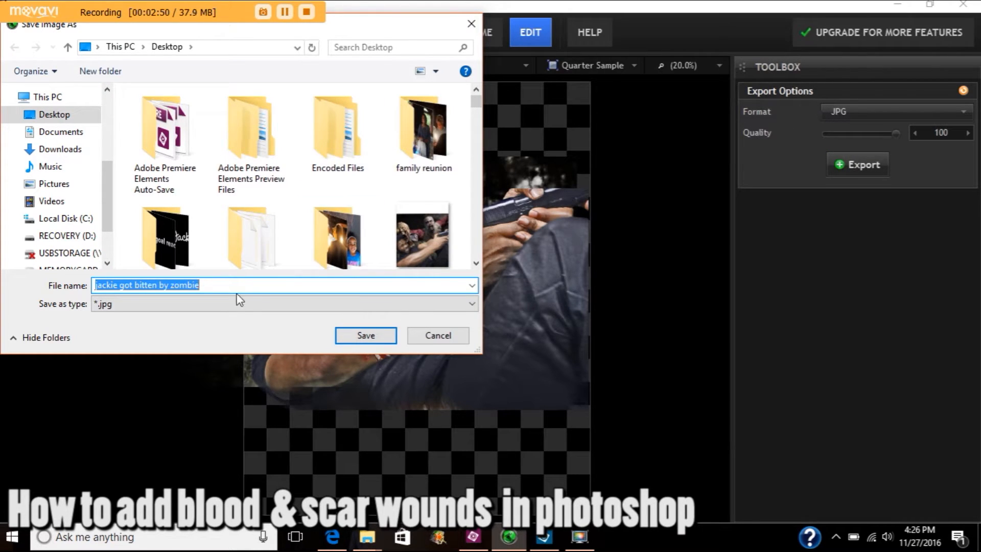
left_click(272, 287)
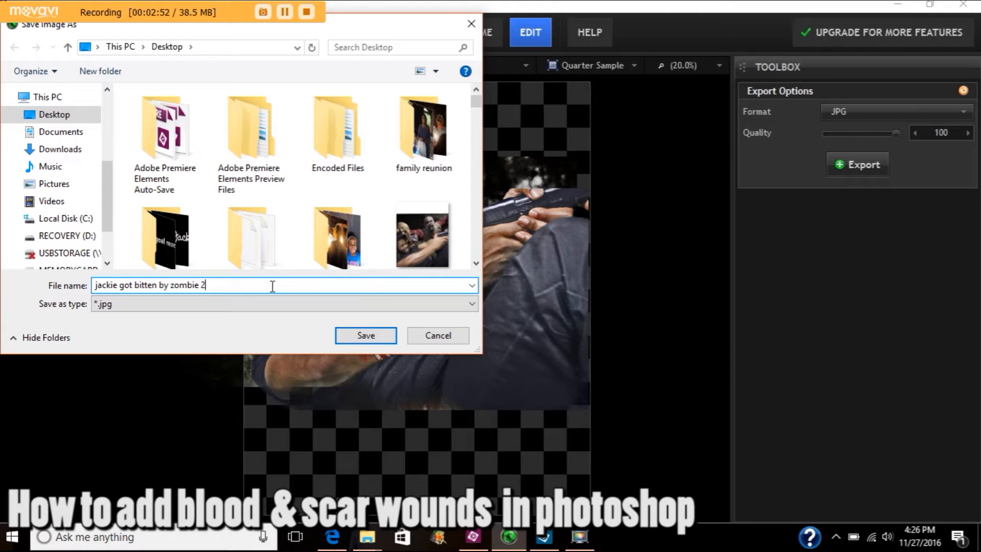
left_click(380, 343)
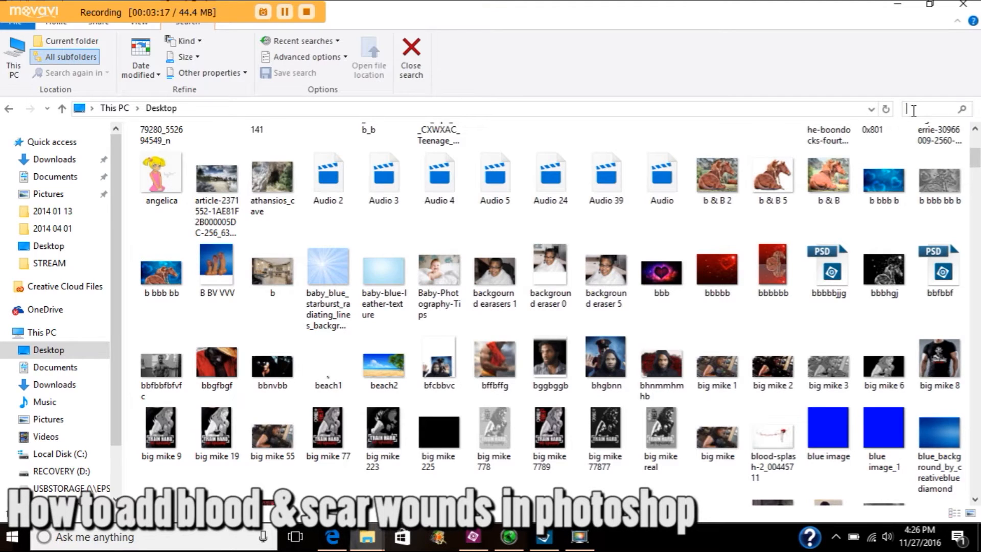
- Search the Desktop in File Explorer for the exported zombie composite and open it in Photoshop Elements
type("jackie")
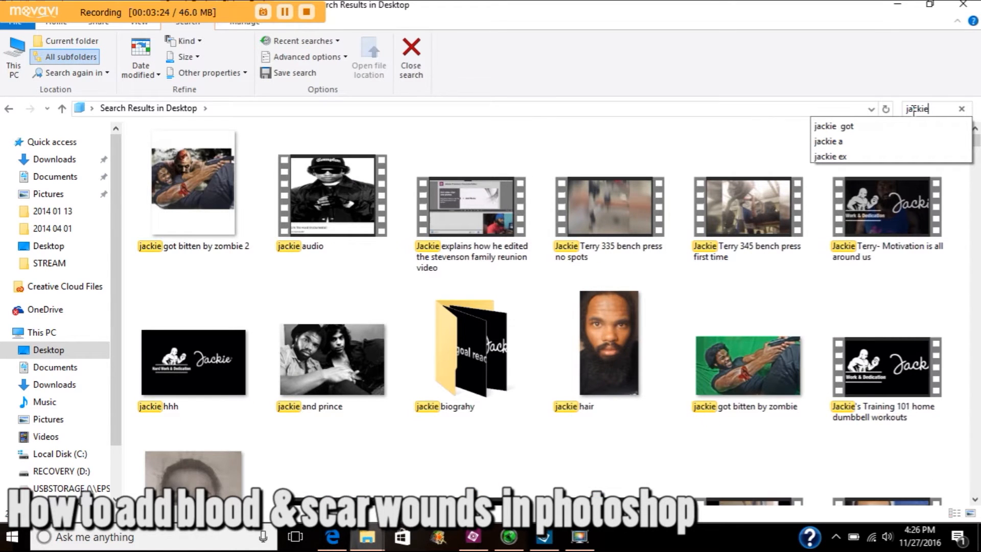
left_click(208, 176)
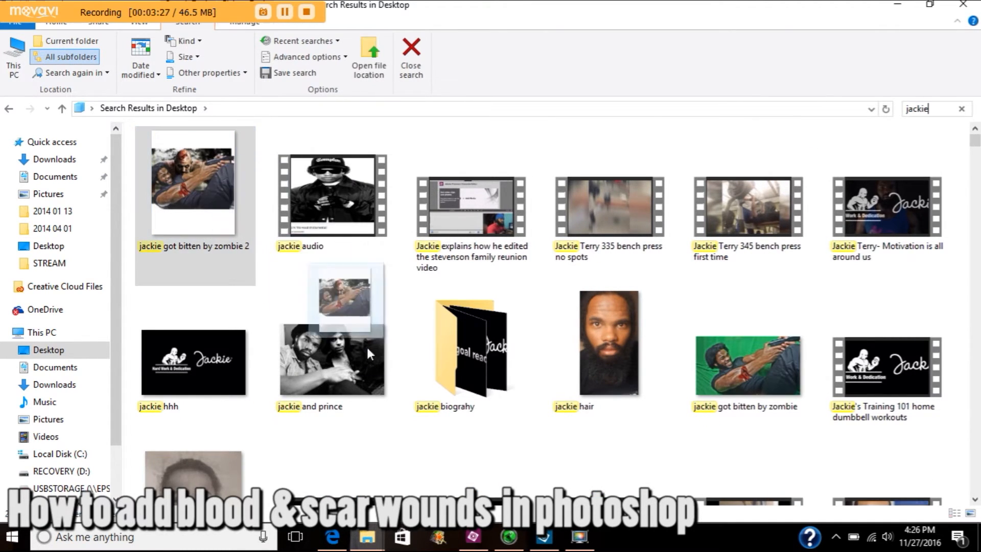
scroll(366, 345, "down", 2)
left_click_drag(544, 538, 511, 381)
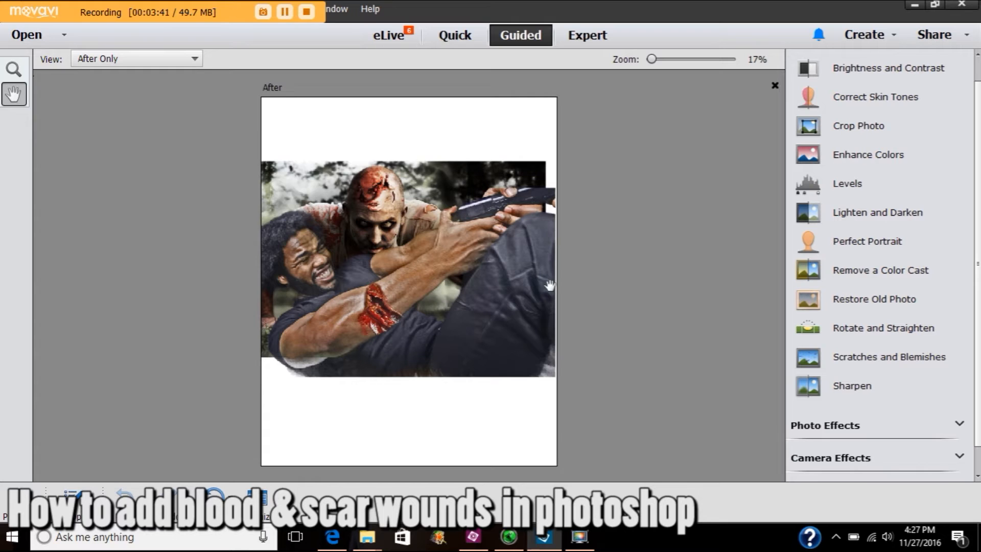
- Crop the photo with the guided Crop Photo edit, cutting from the zombie's forehead to just below the wounded arm and excluding all white borders
left_click(840, 131)
left_click_drag(414, 432, 417, 377)
left_click_drag(299, 256, 263, 253)
left_click_drag(521, 255, 545, 255)
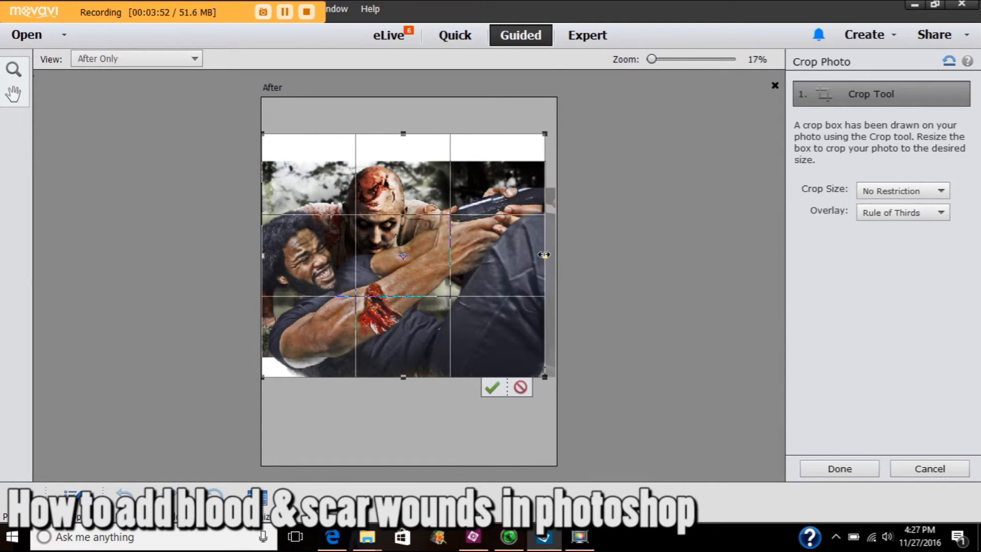
left_click_drag(408, 135, 403, 163)
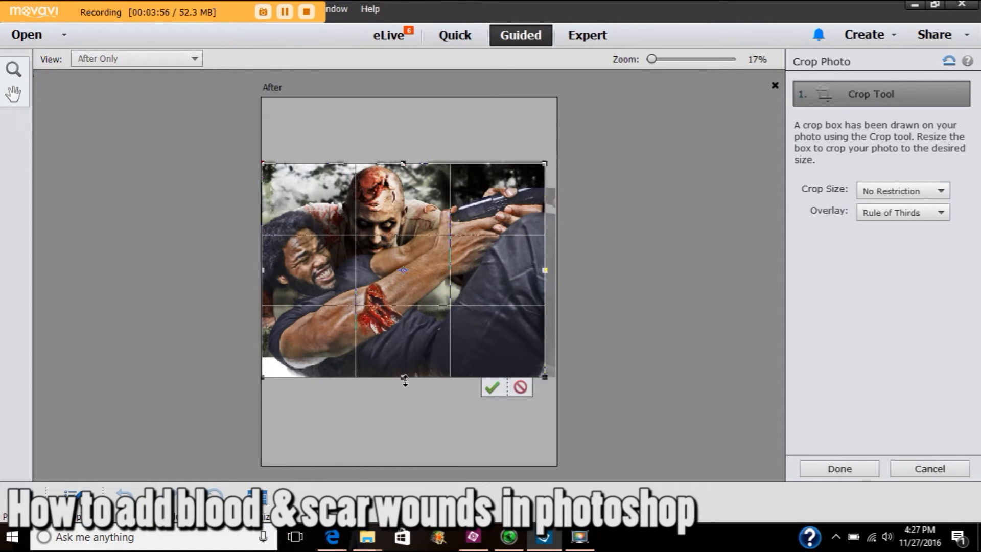
left_click_drag(403, 378, 403, 350)
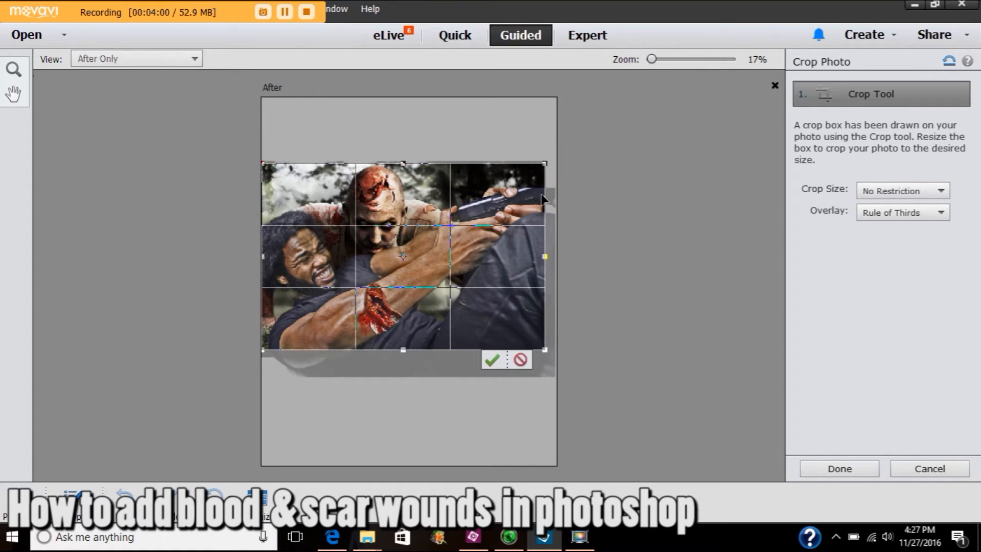
left_click_drag(404, 163, 403, 187)
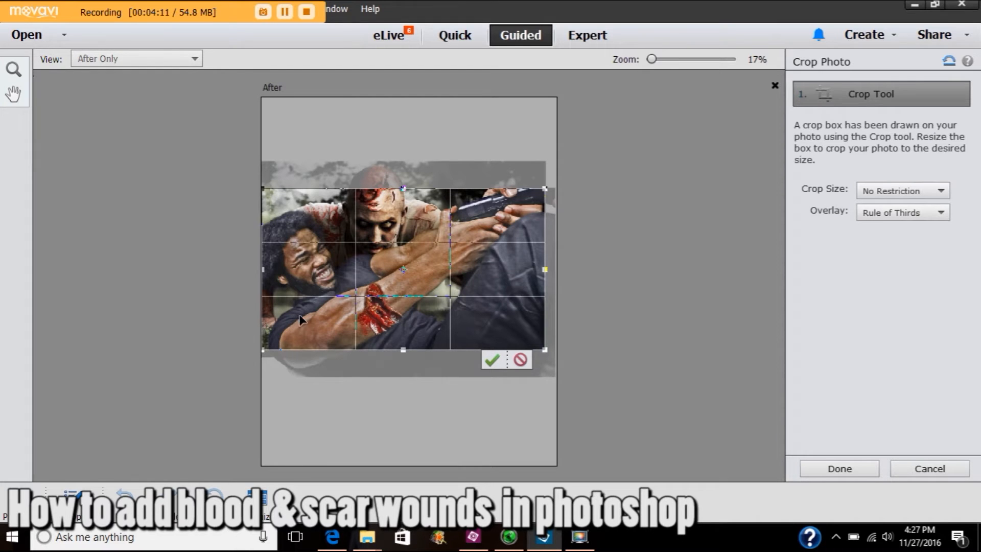
left_click(491, 360)
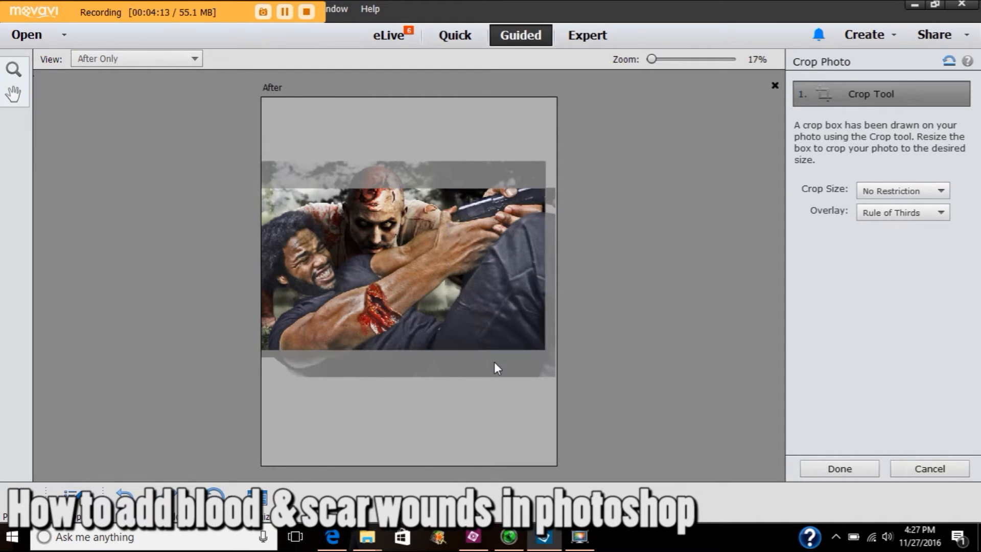
- Apply the crop to the photo and view the result at 25% zoom
left_click(838, 469)
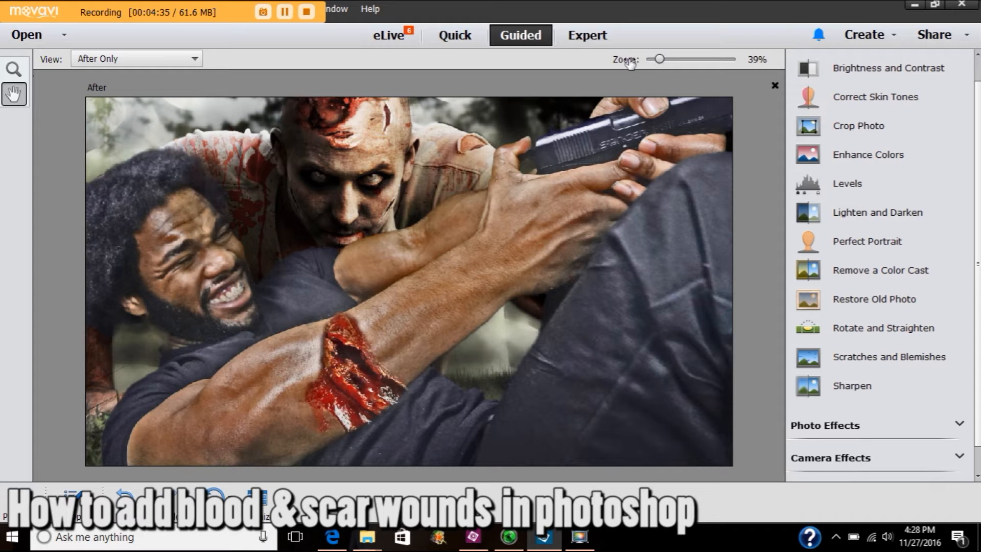
scroll(658, 60, "down", 5)
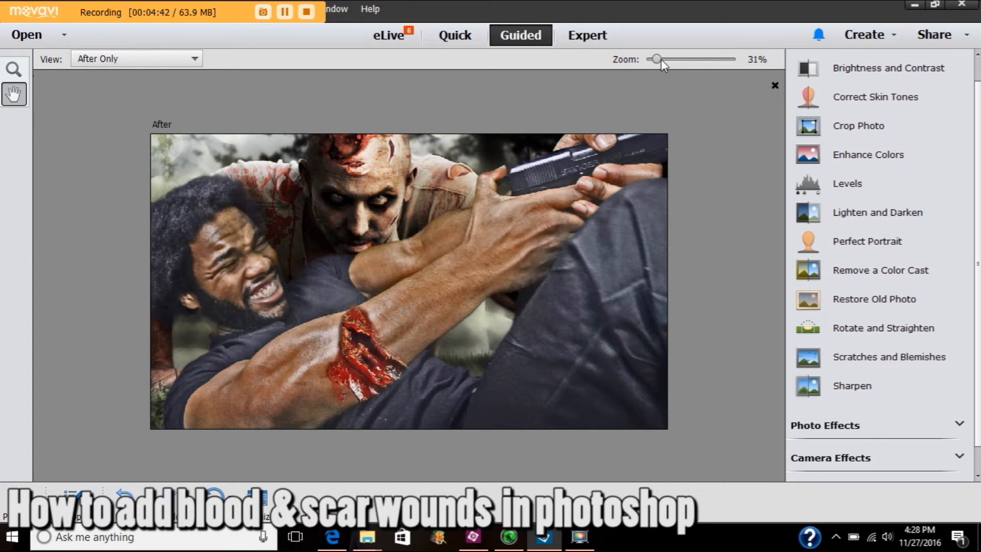
scroll(656, 60, "down", 2)
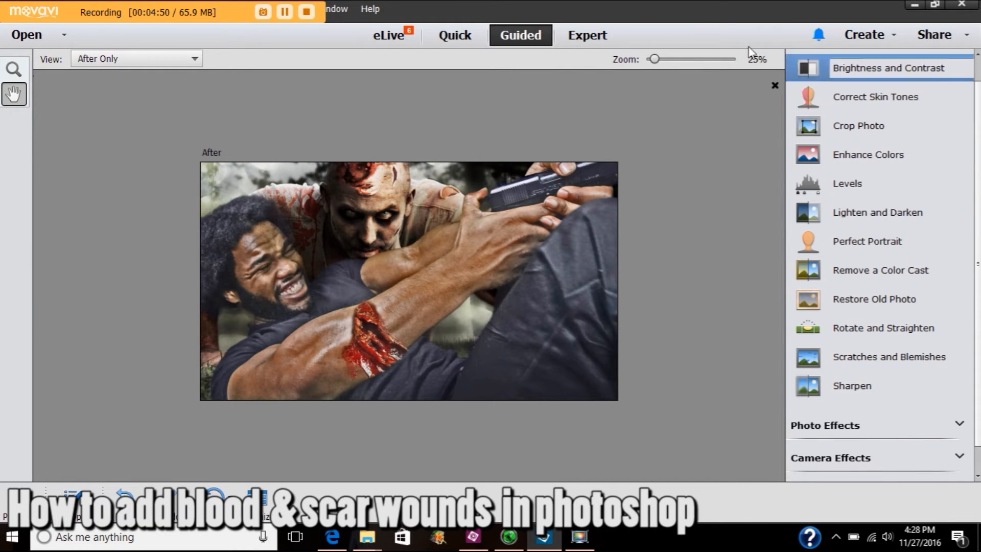
- Open the Filter Gallery and preview the Chrome, Colored Pencil, Fresco and Film Grain filters on the cropped photo
left_click(934, 5)
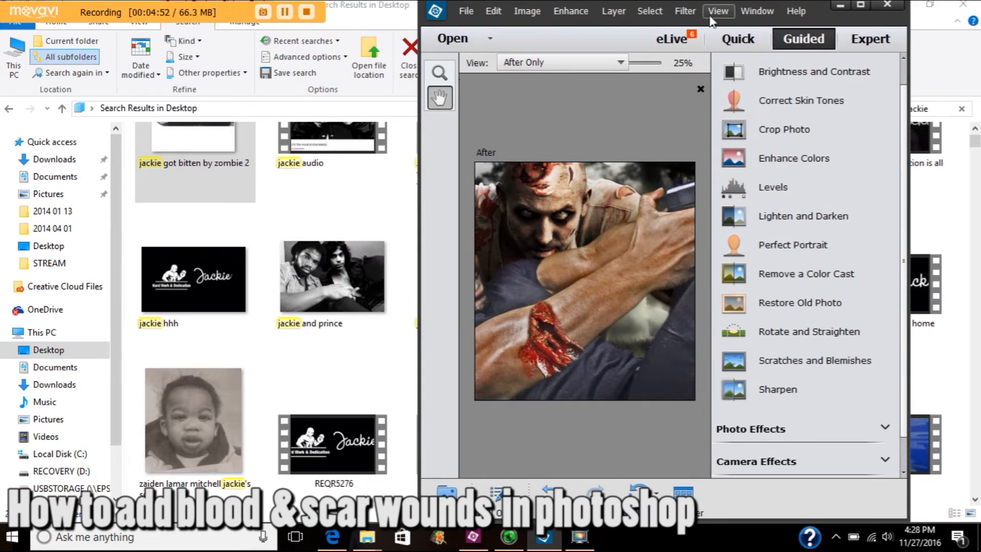
left_click(685, 11)
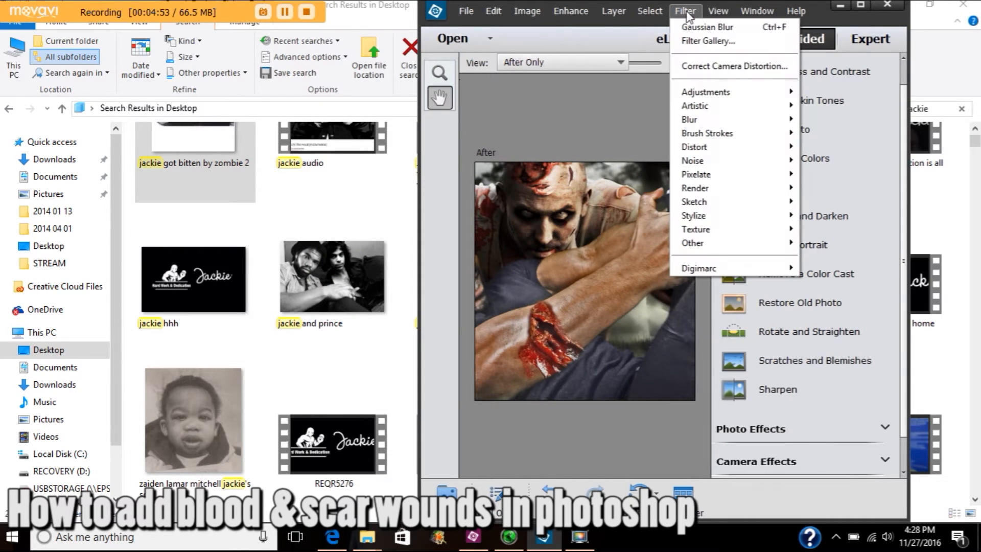
left_click(710, 41)
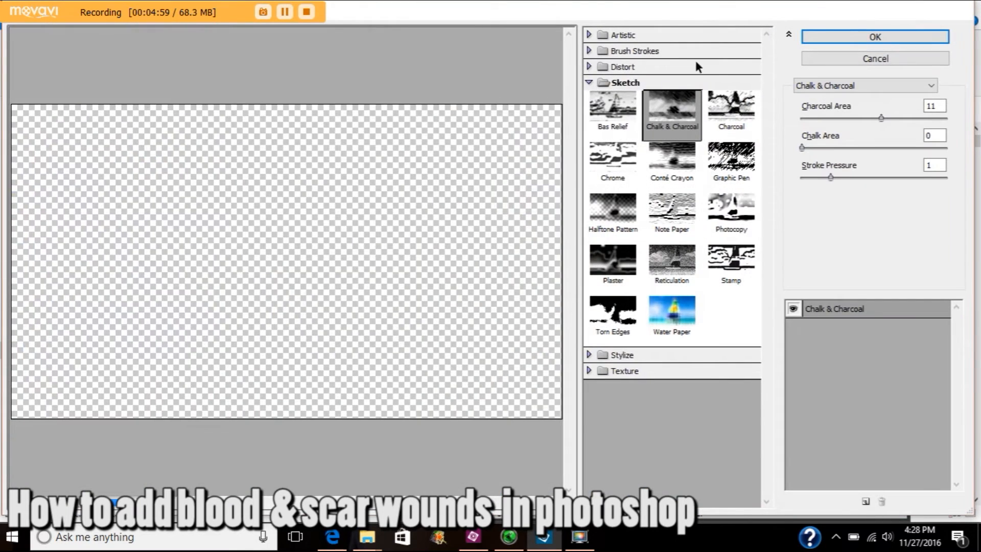
left_click(613, 166)
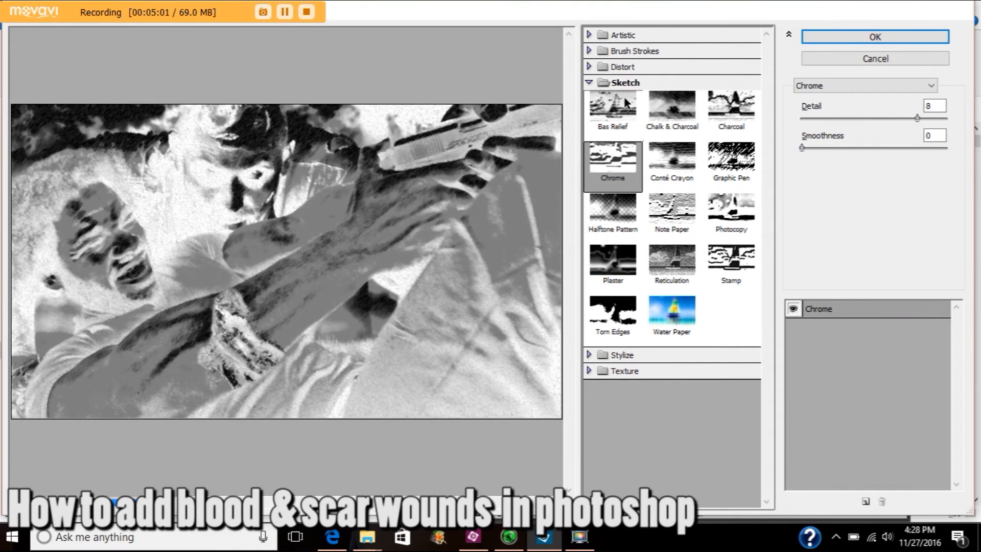
left_click(637, 36)
left_click(621, 70)
left_click(614, 119)
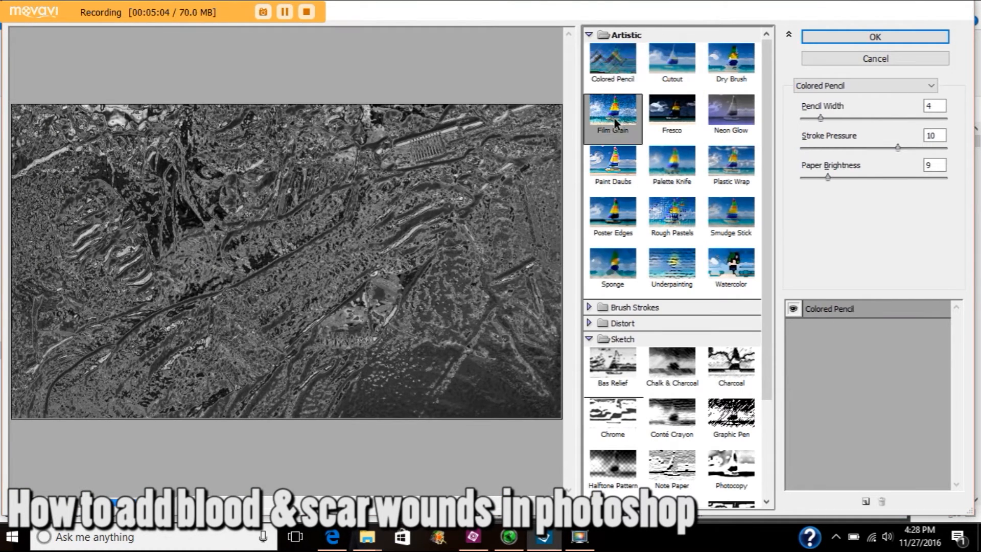
left_click(662, 120)
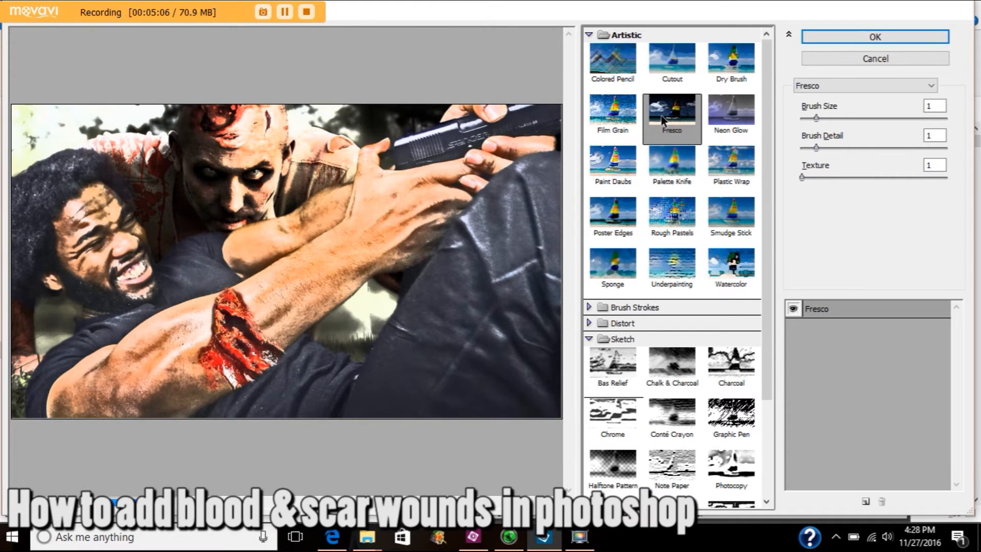
left_click(622, 117)
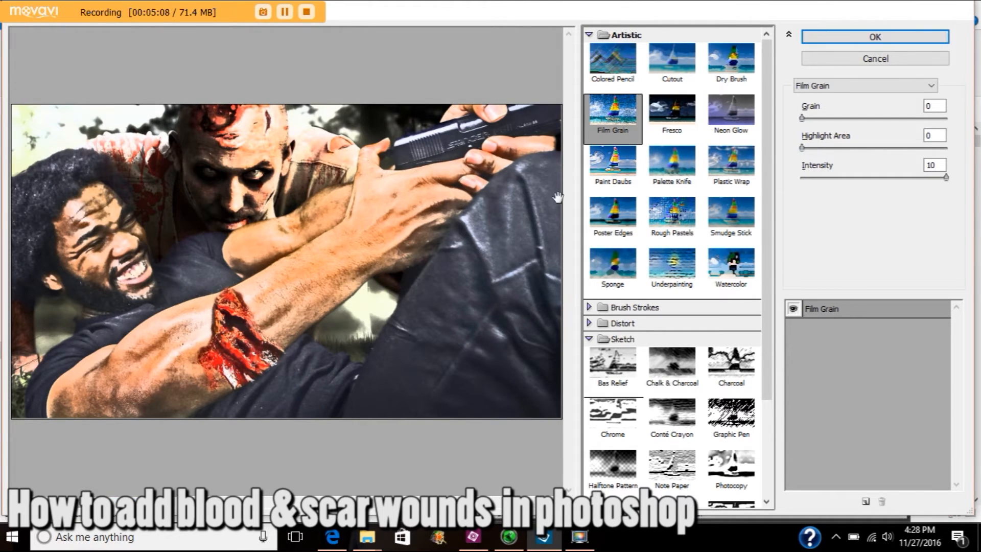
- Try the Poster Edges filter with edge thickness 4, edge intensity 2 and posterization 2
left_click(624, 171)
left_click(623, 223)
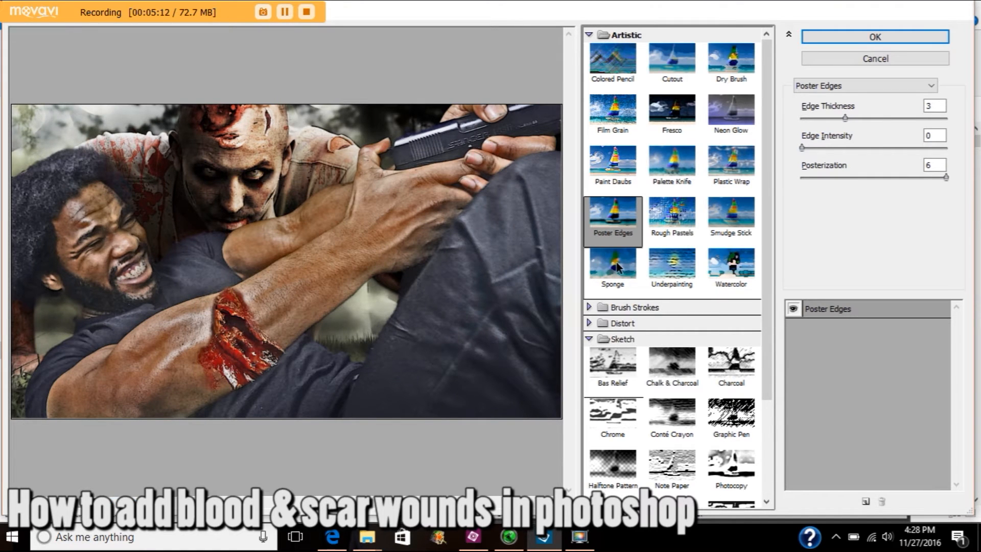
left_click(847, 178)
left_click_drag(847, 179, 828, 179)
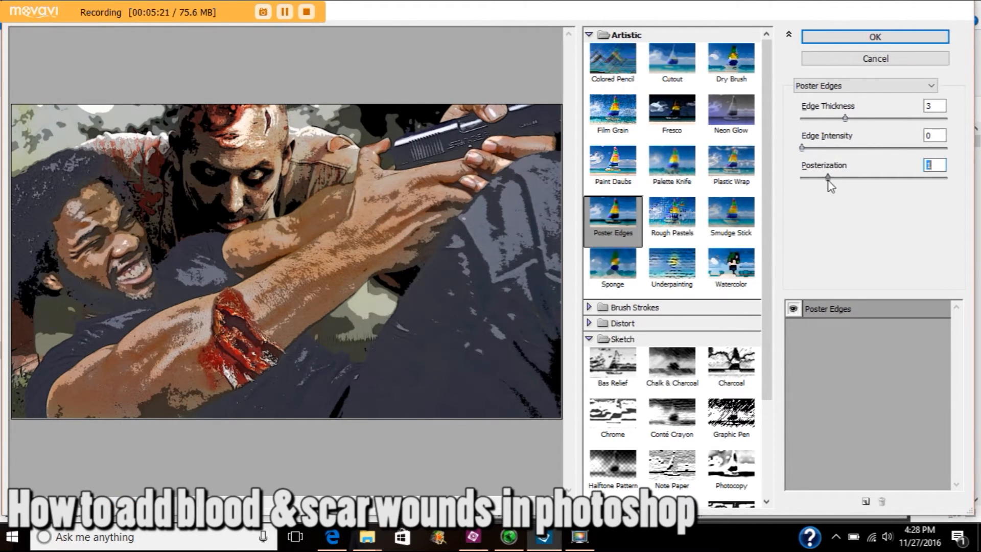
left_click_drag(829, 183, 858, 187)
left_click_drag(802, 148, 833, 153)
left_click(847, 117)
left_click_drag(847, 117, 859, 119)
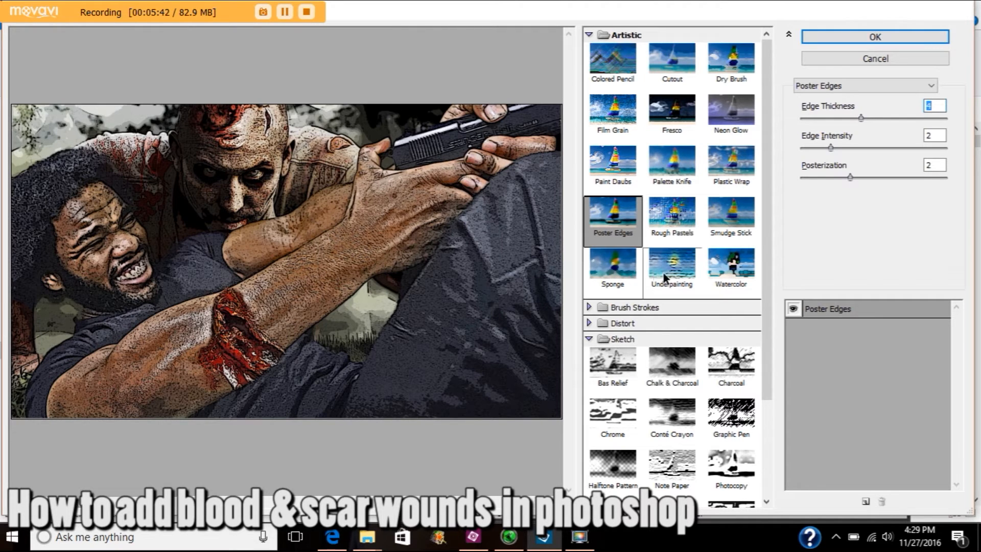
- Compare the Chrome, Bas Relief, Sponge and Poster Edges filters, and try Paint Daubs with brush size 3
left_click(671, 365)
left_click(612, 414)
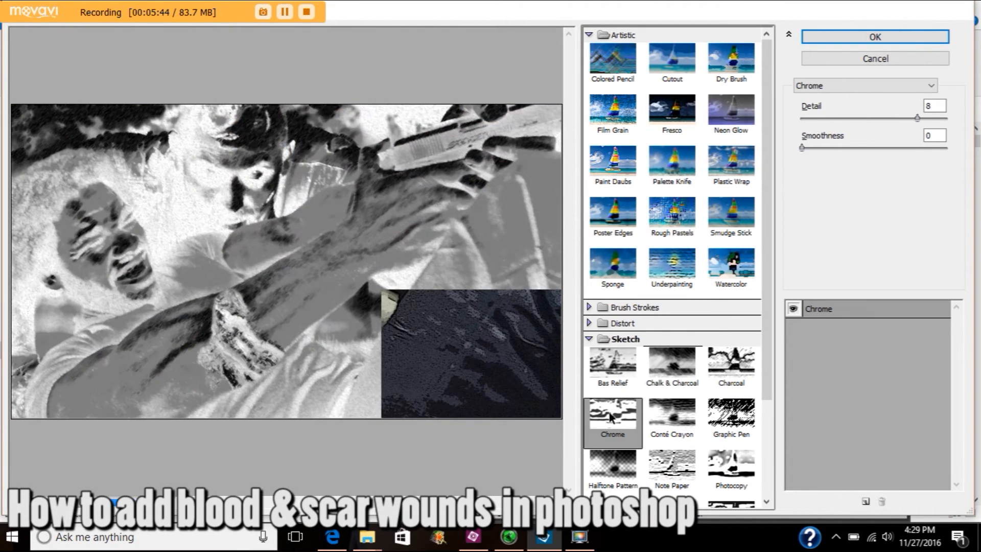
left_click(604, 378)
left_click(615, 266)
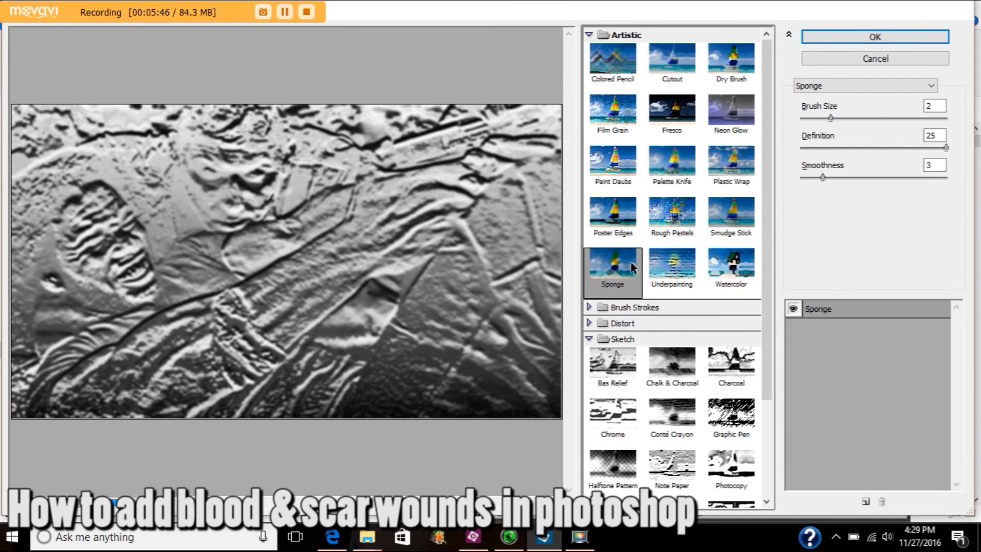
left_click(627, 219)
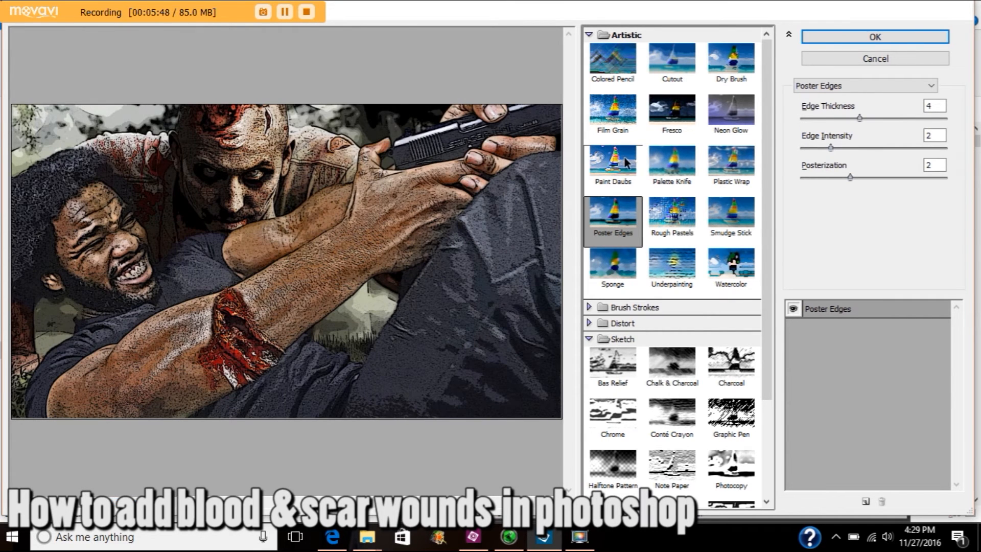
left_click(624, 163)
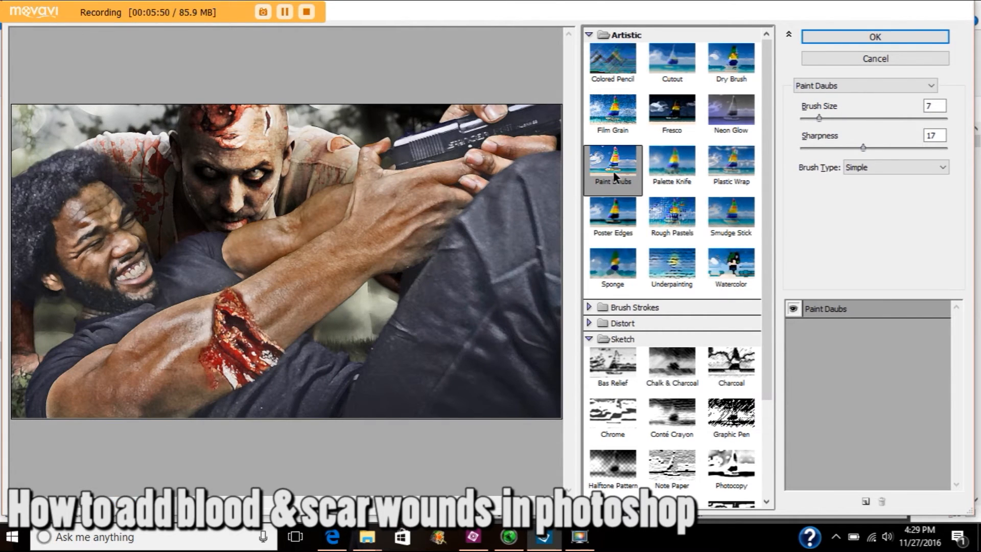
mouse_move(817, 118)
left_mouse_down()
mouse_move(875, 120)
mouse_move(809, 123)
left_mouse_up()
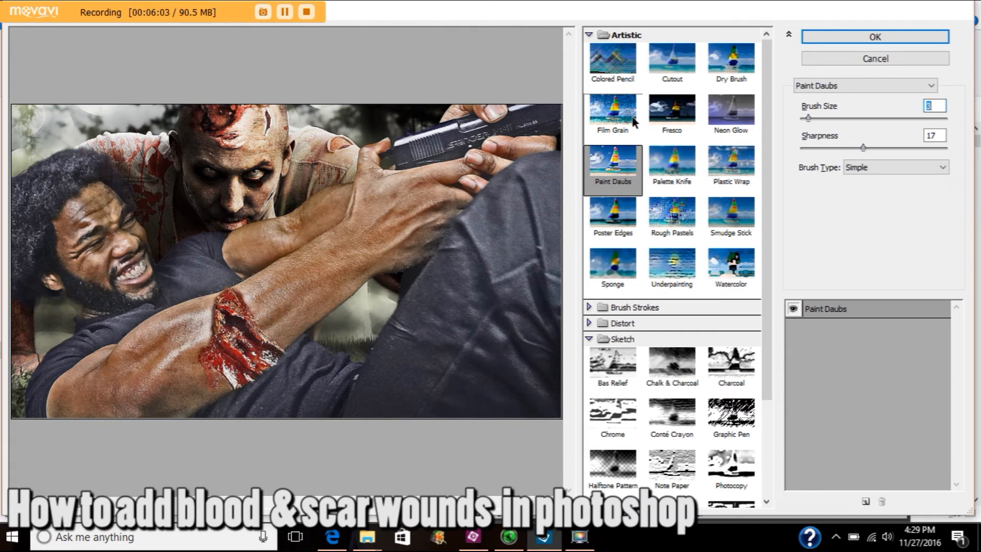
- Try the Halftone Pattern sketch filter, and Note Paper with image balance 24, graininess 7 and relief 13
scroll(741, 204, "down", 2)
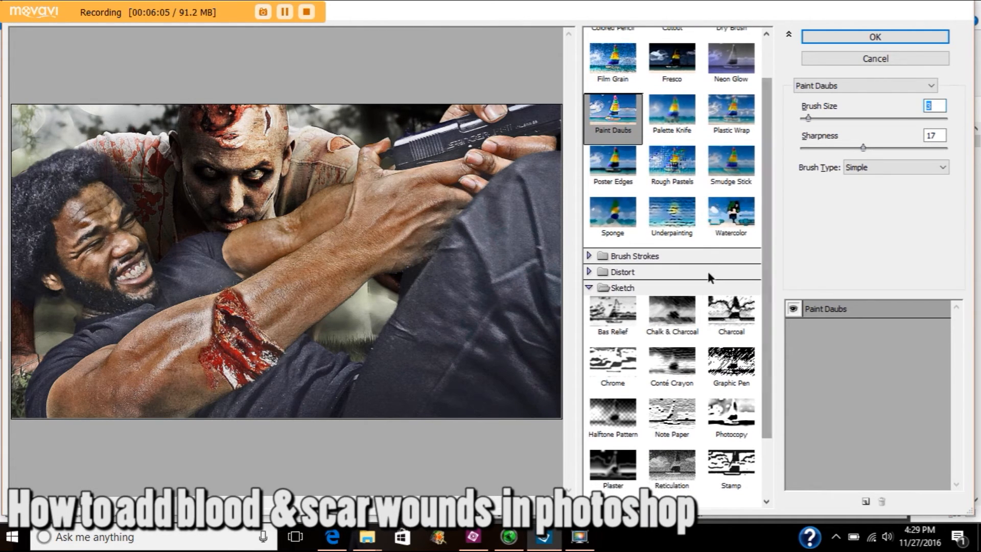
left_click(613, 416)
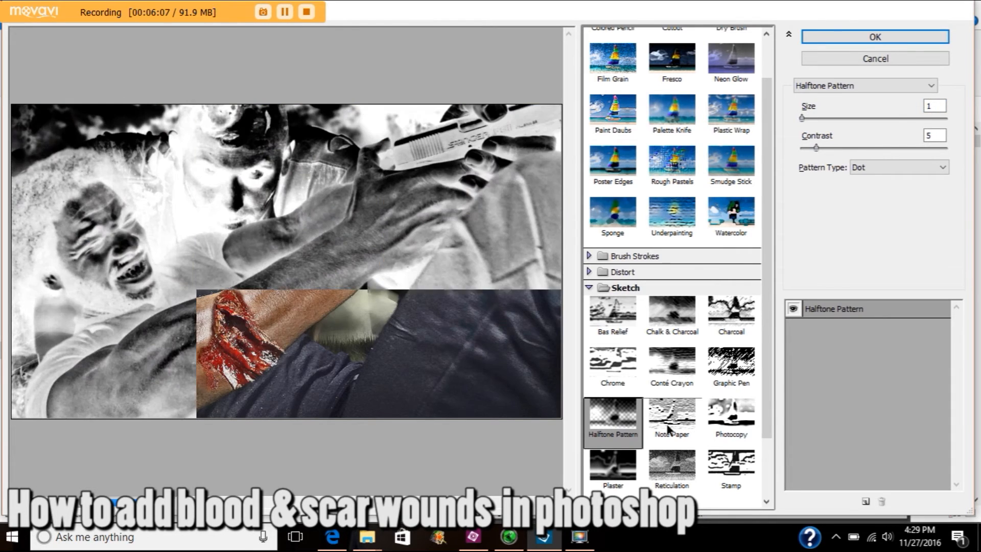
left_click_drag(801, 116, 860, 120)
left_click(842, 119)
left_click(673, 414)
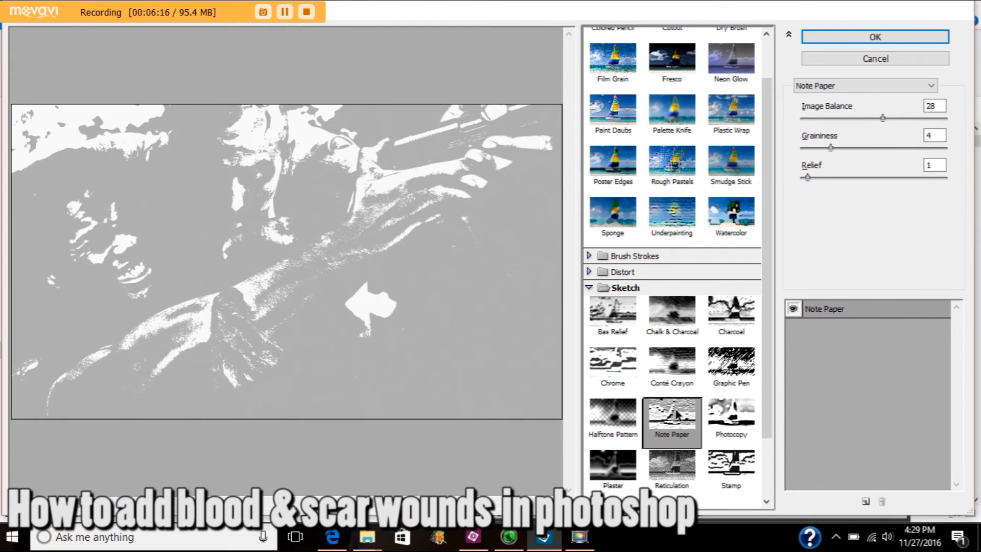
left_click_drag(882, 118, 851, 148)
left_click_drag(819, 178, 879, 178)
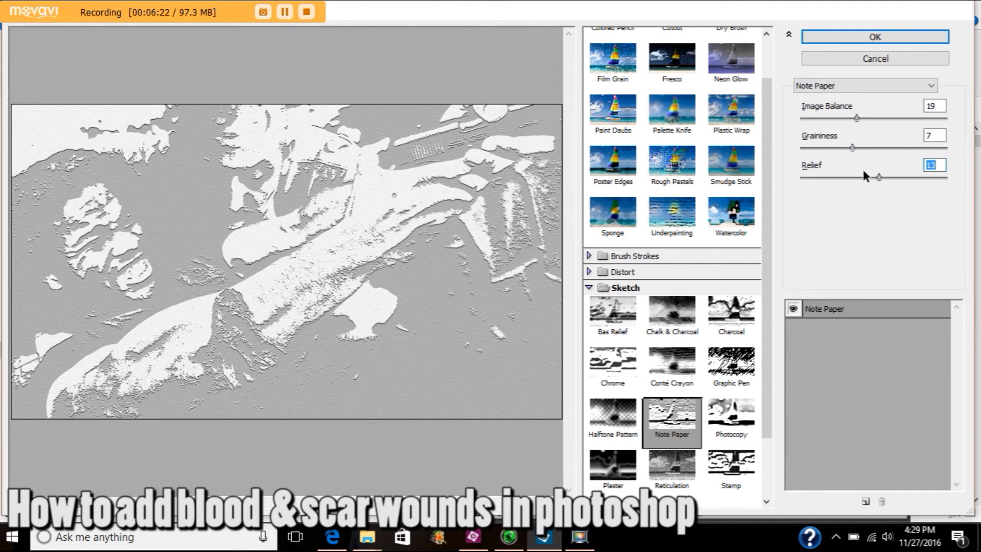
left_click_drag(856, 118, 849, 118)
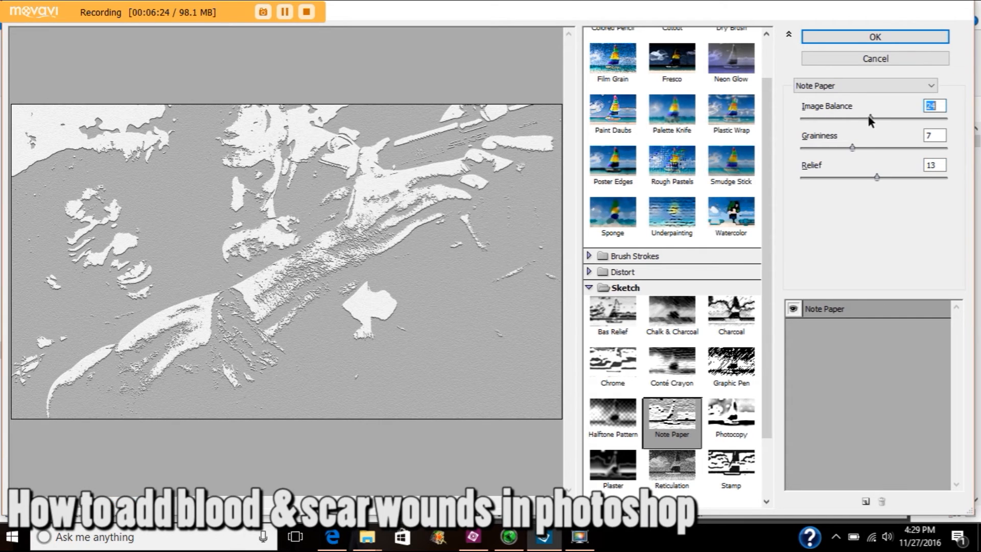
- Preview the Fresco filter at brush size 3 and compare it with the other Artistic filters, including Film Grain
left_click(676, 73)
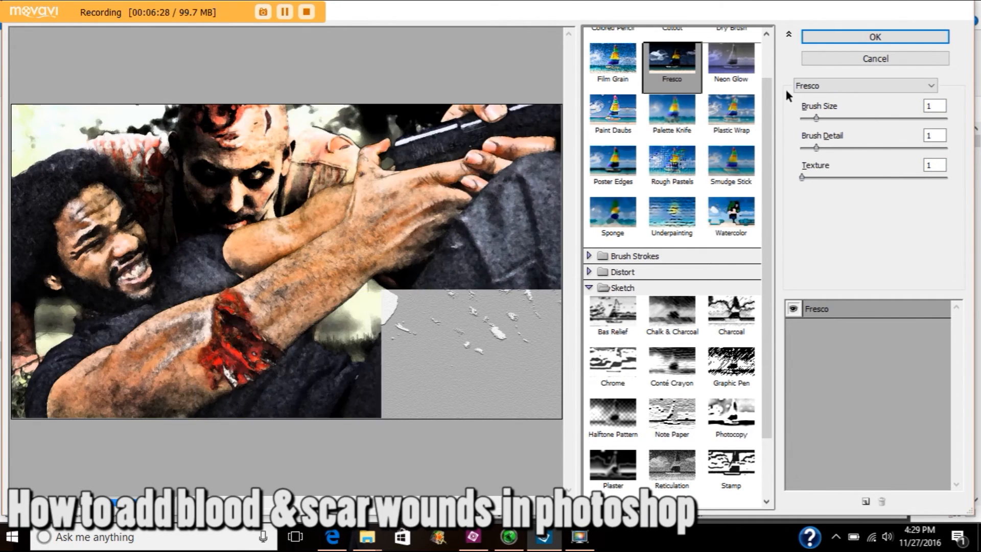
left_click_drag(815, 118, 846, 118)
left_click(768, 71)
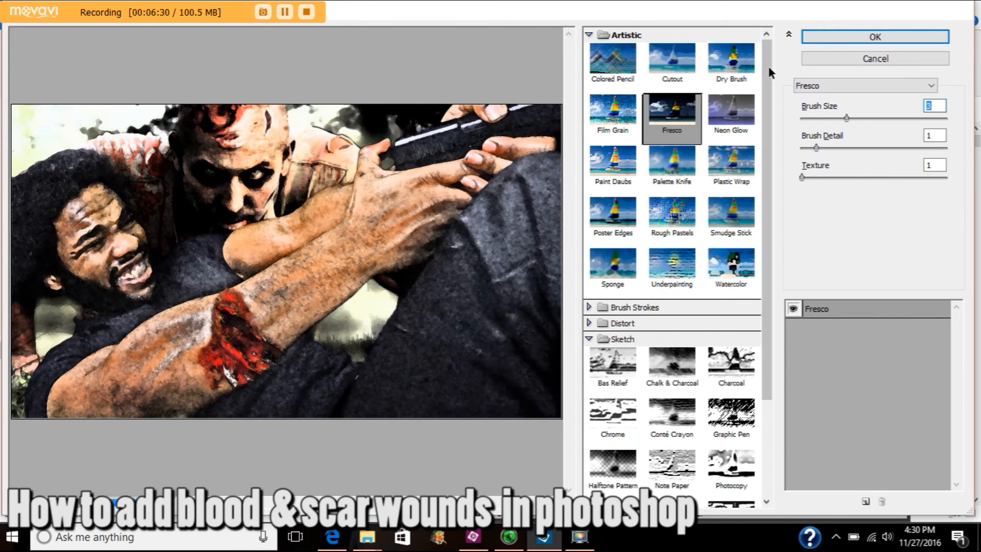
left_click(687, 66)
left_click(628, 110)
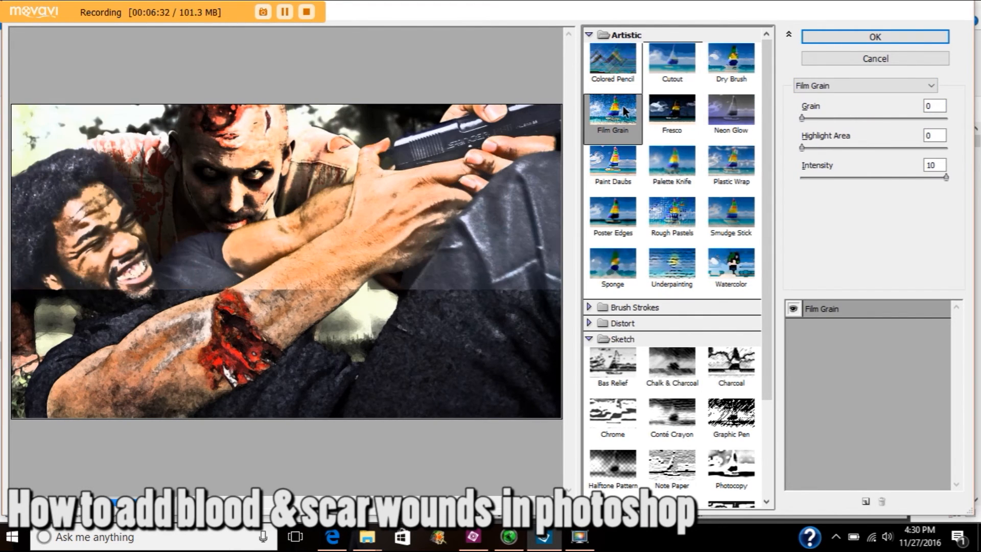
left_click(624, 160)
- Try Poster Edges with edge intensity 1 and posterization 2, and leave the Filter Gallery without applying a filter
left_click(609, 223)
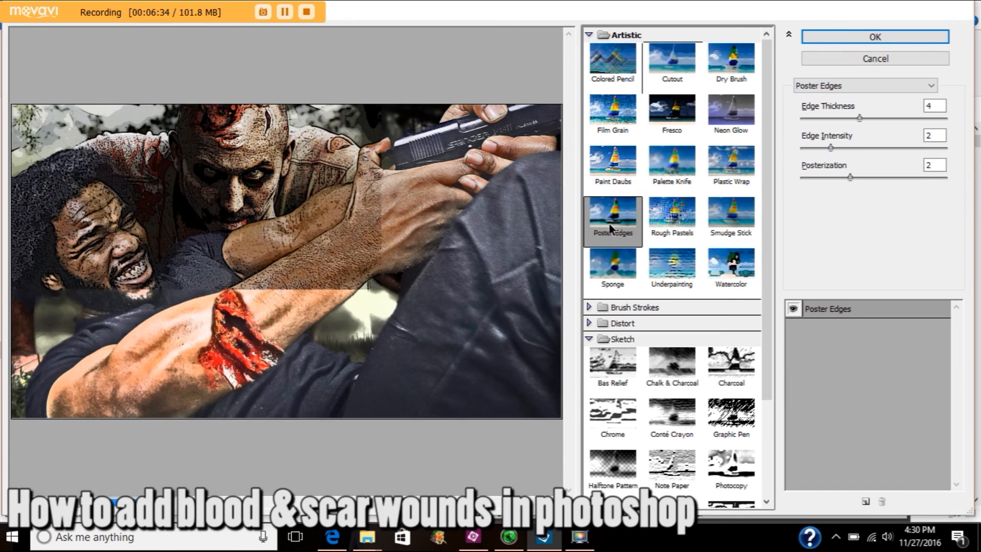
left_click(815, 148)
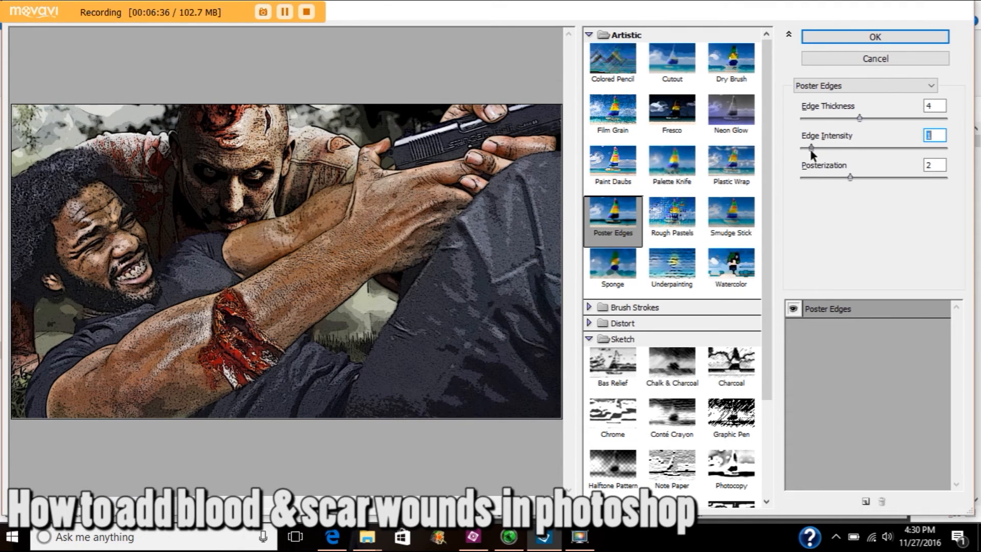
left_click(821, 177)
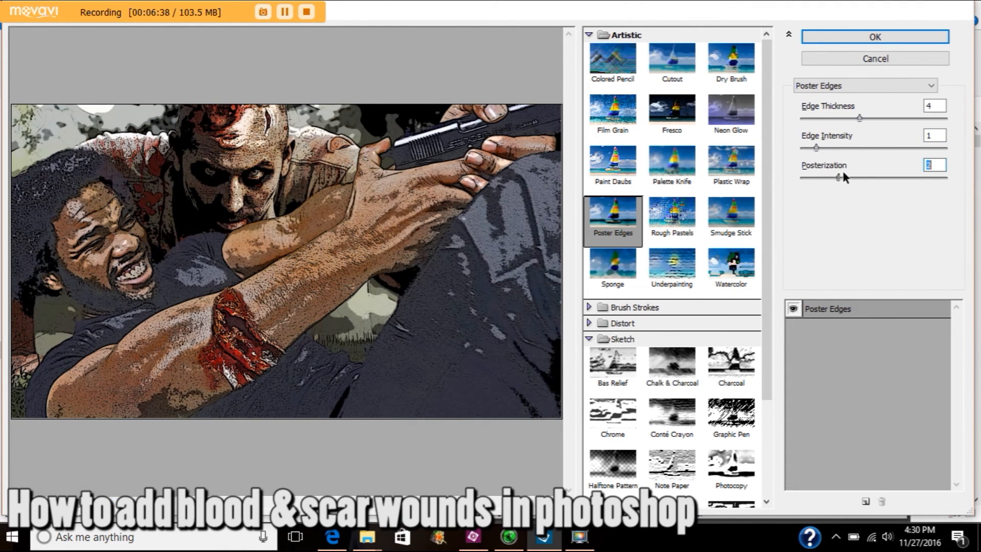
left_click(843, 177)
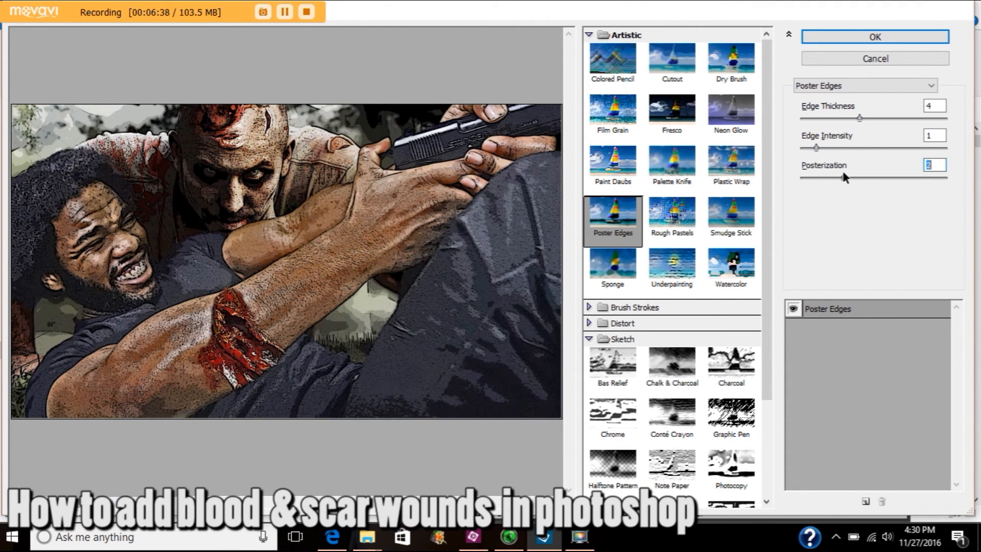
left_click(854, 60)
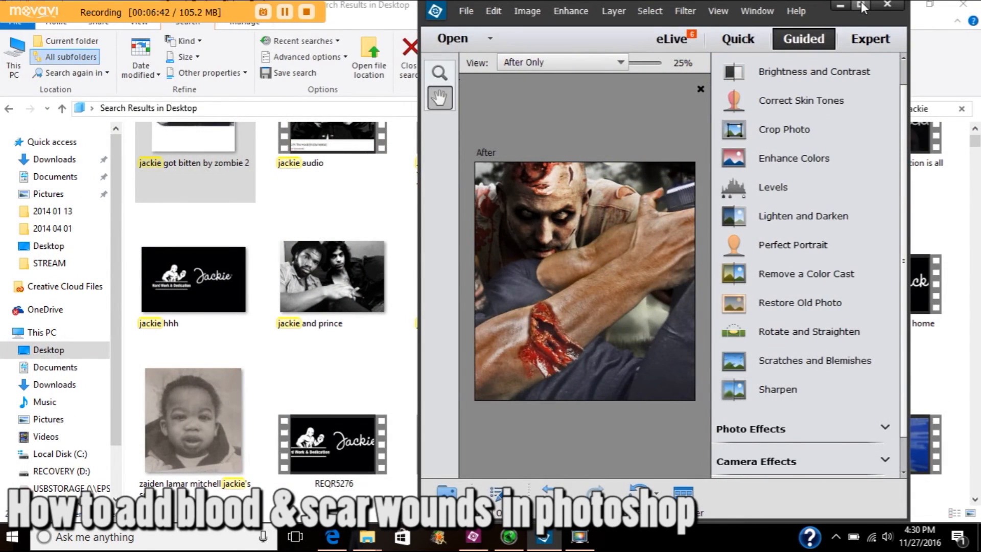
left_click(861, 4)
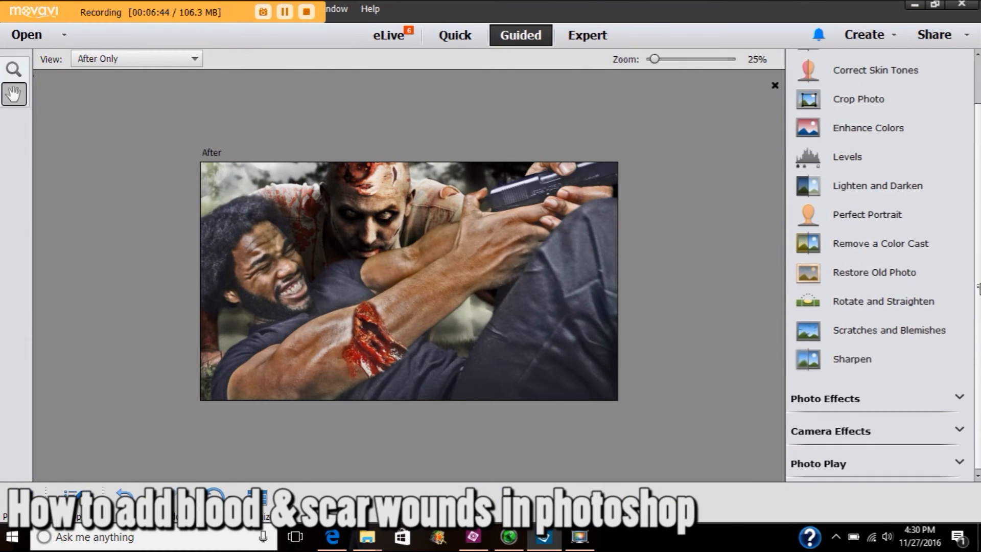
- Try the guided Low Key photo effect in color on the cropped photo and discard it
left_click(833, 401)
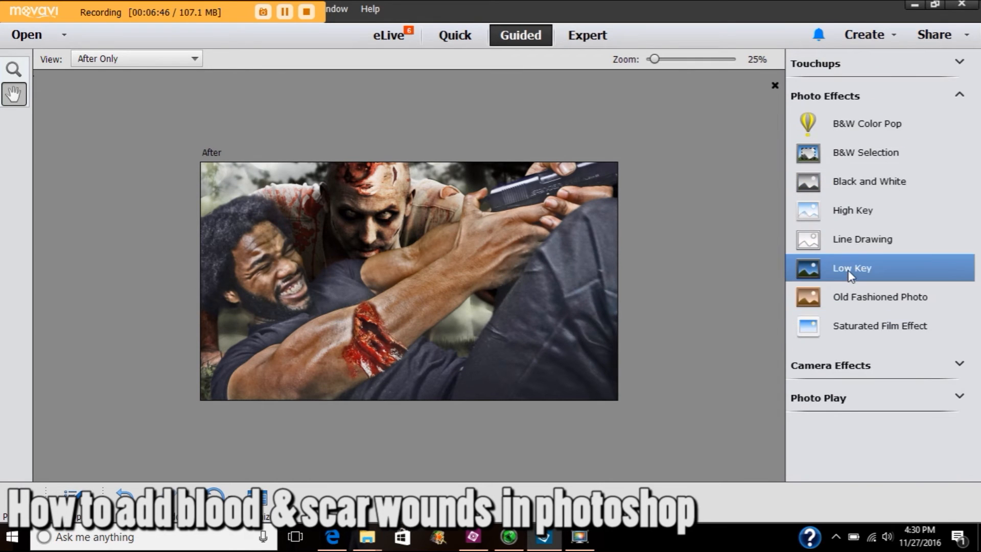
left_click(850, 276)
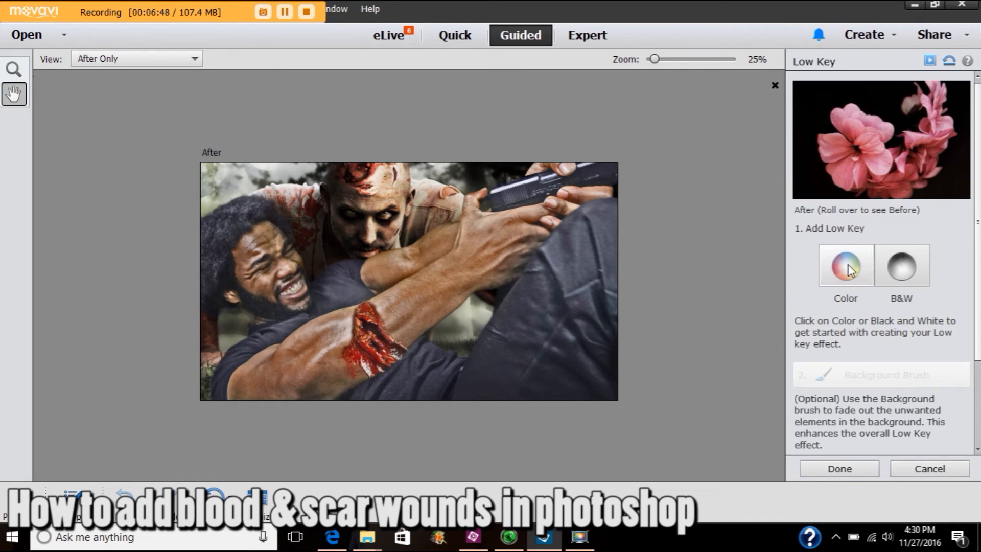
left_click(846, 268)
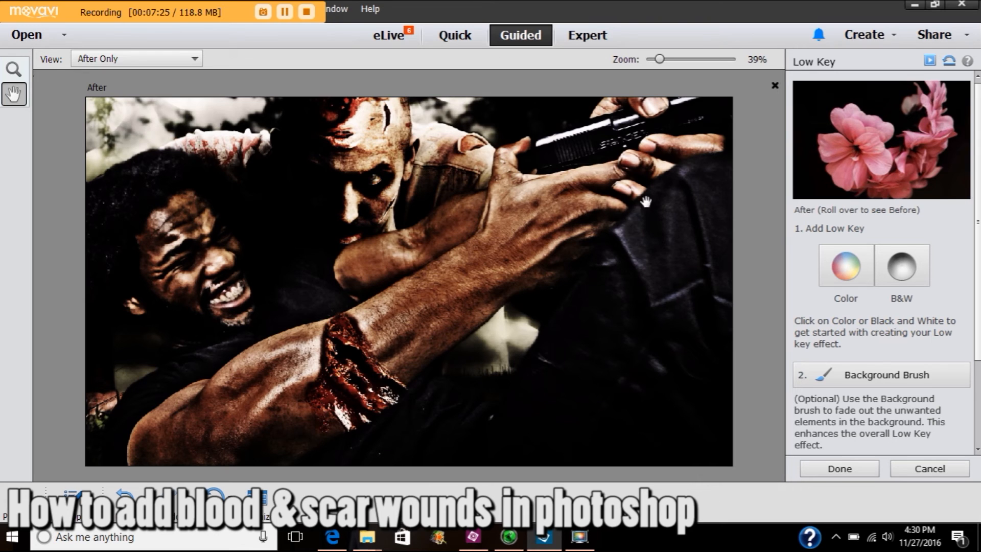
left_click(924, 471)
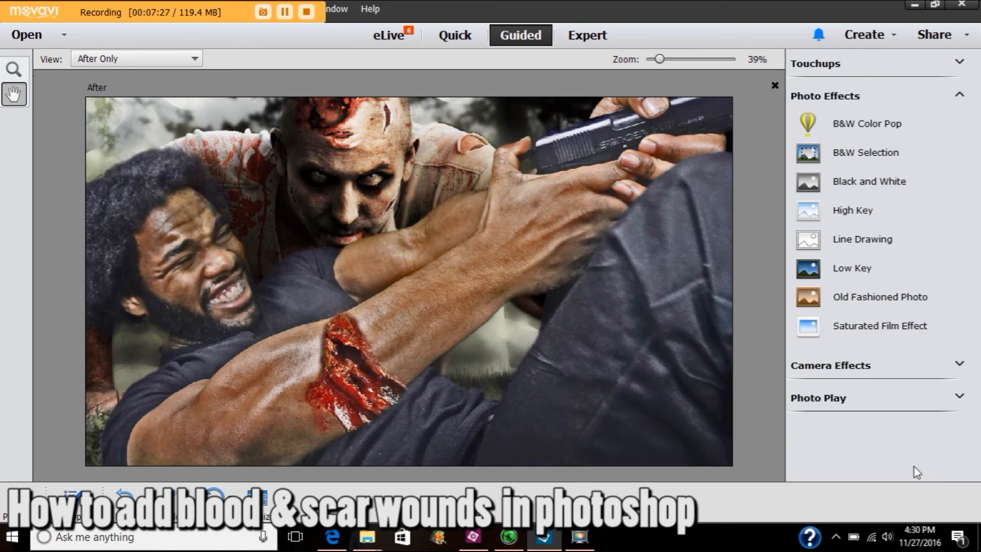
- Apply the guided Low Key photo effect in color to the cropped zombie composite
left_click(847, 276)
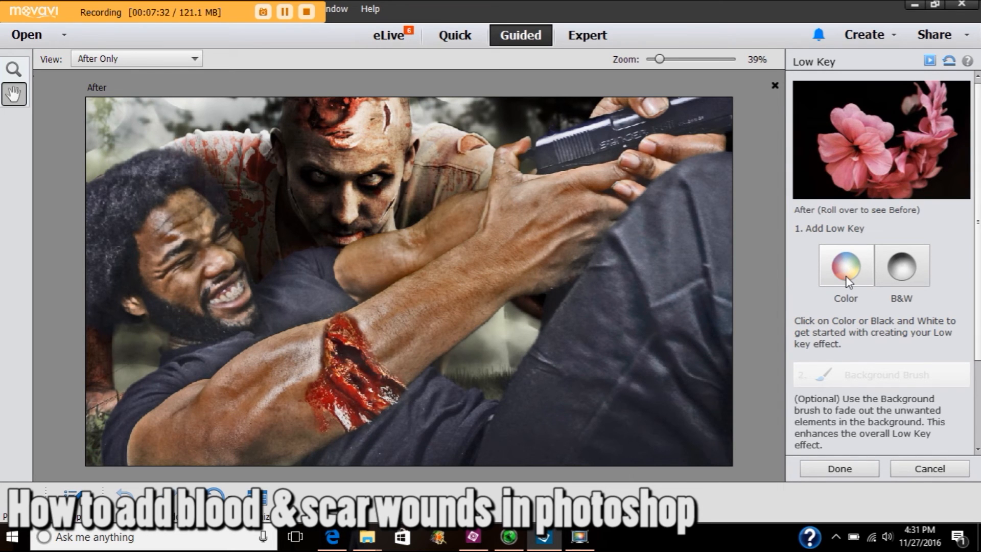
left_click(846, 271)
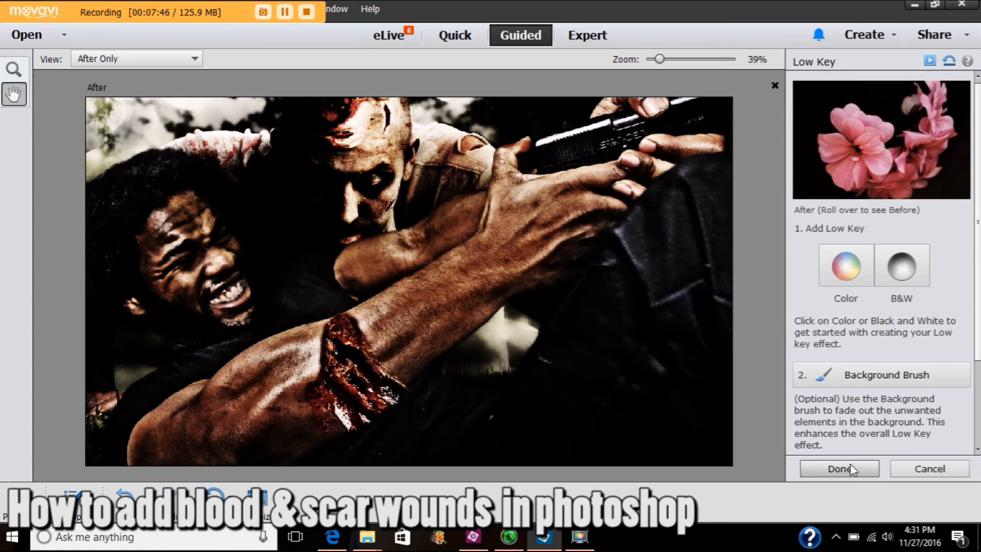
left_click(902, 474)
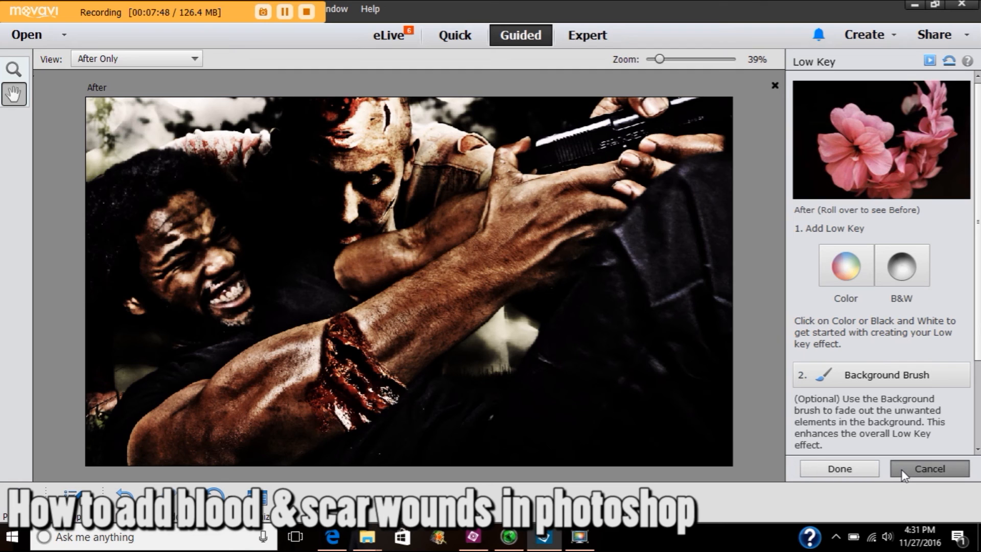
left_click(875, 476)
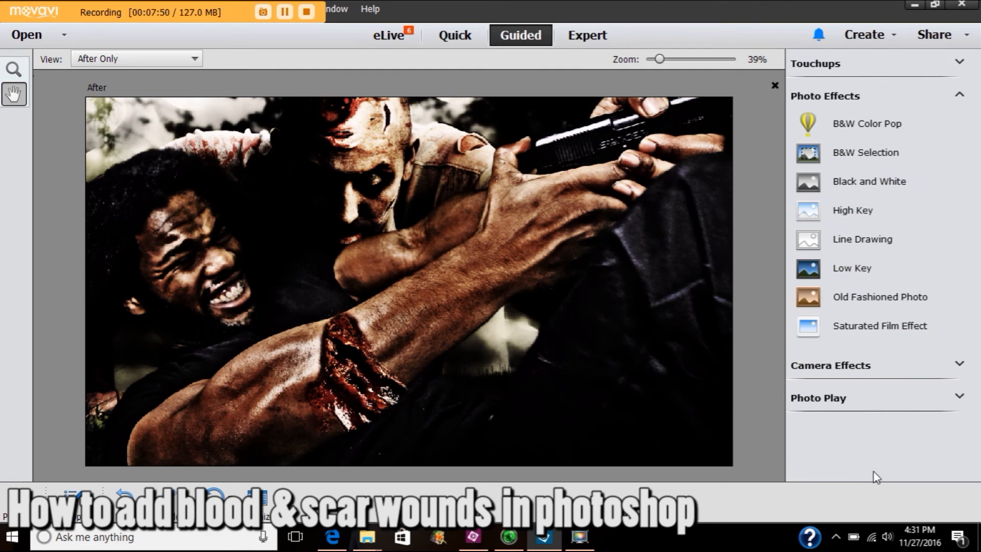